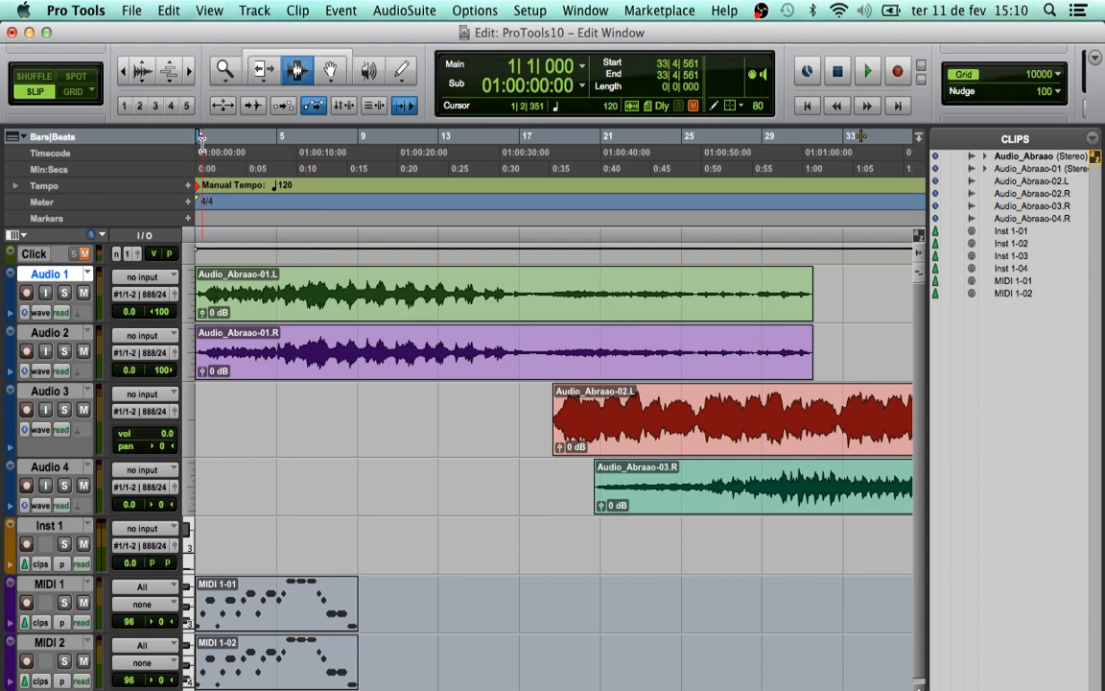
Reposition the timeline insertion point, ending at 12|4|919, and play a short passage from there.
left_click(259, 137)
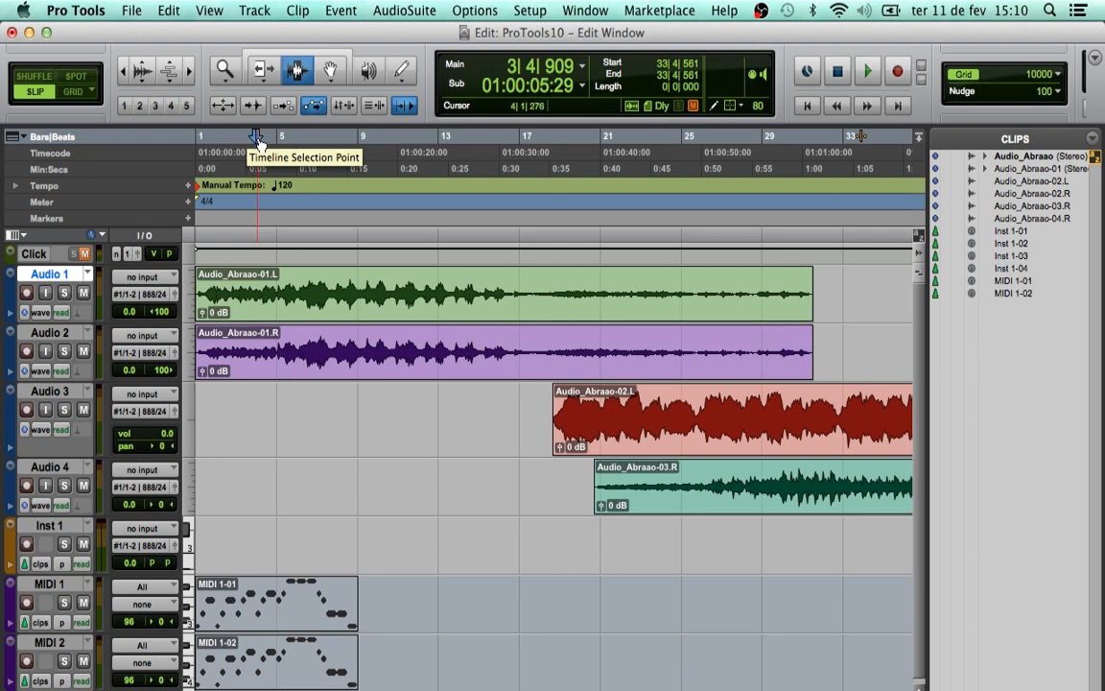
mouse_move(257, 141)
left_mouse_down()
mouse_move(406, 142)
mouse_move(266, 142)
left_mouse_up()
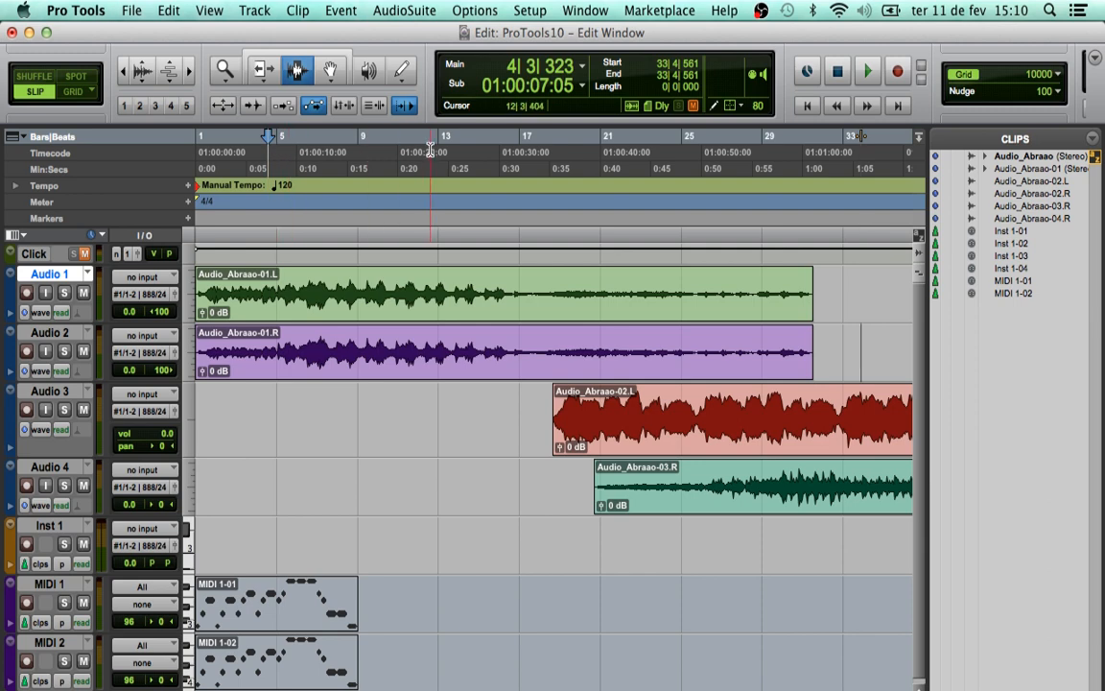
left_click(439, 144)
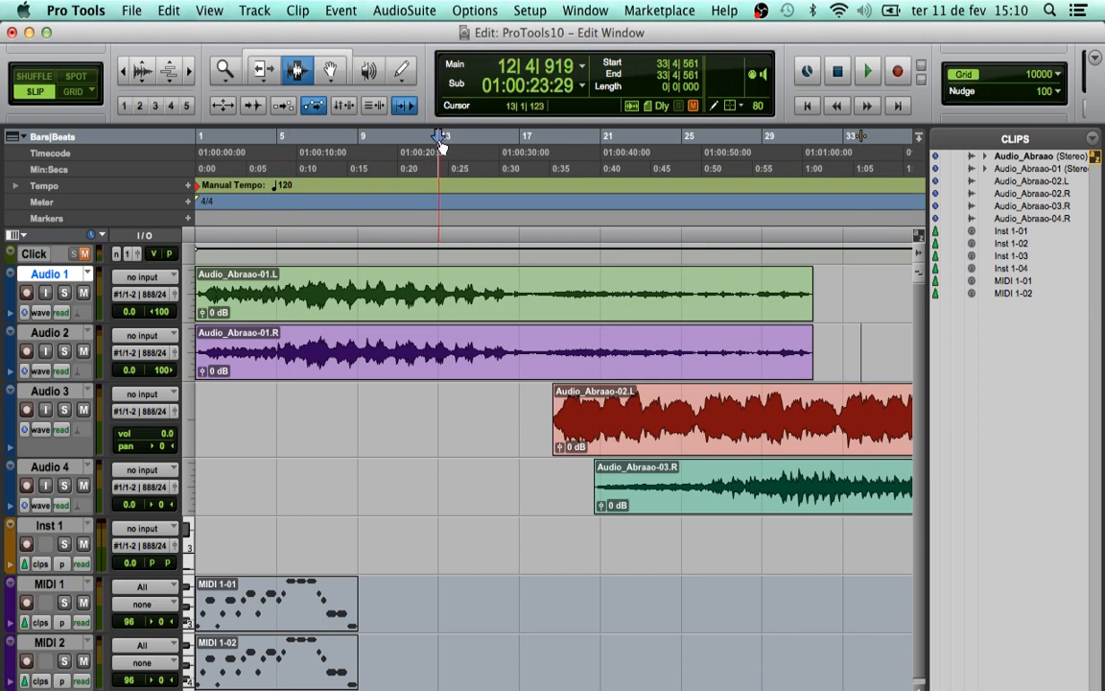
key("space")
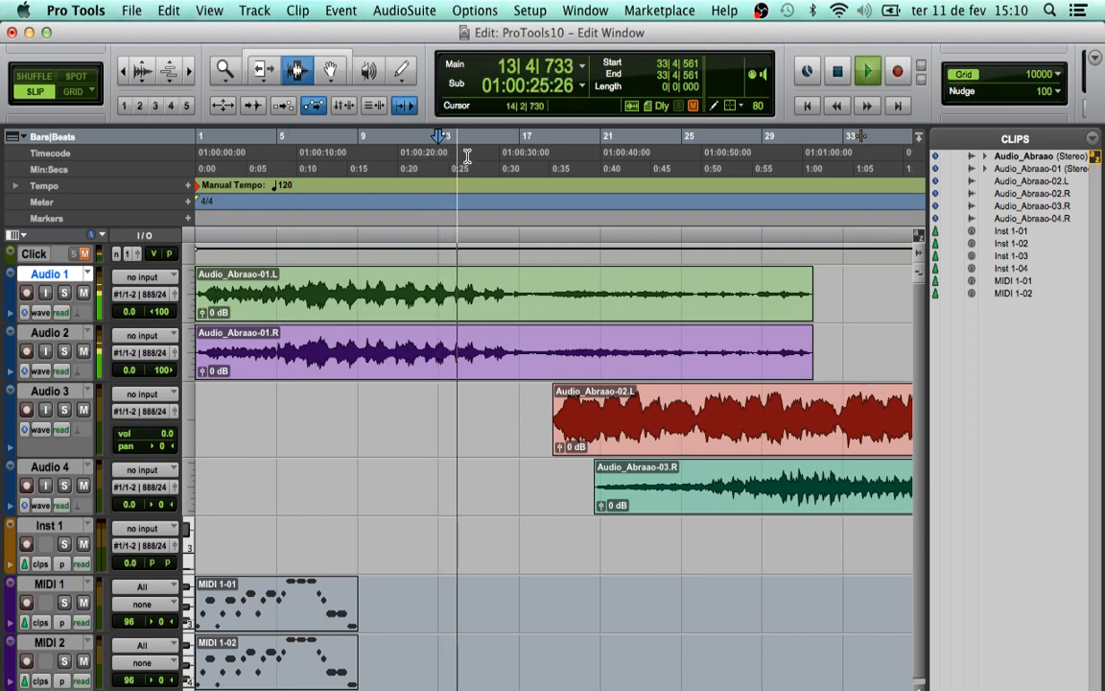
key("space")
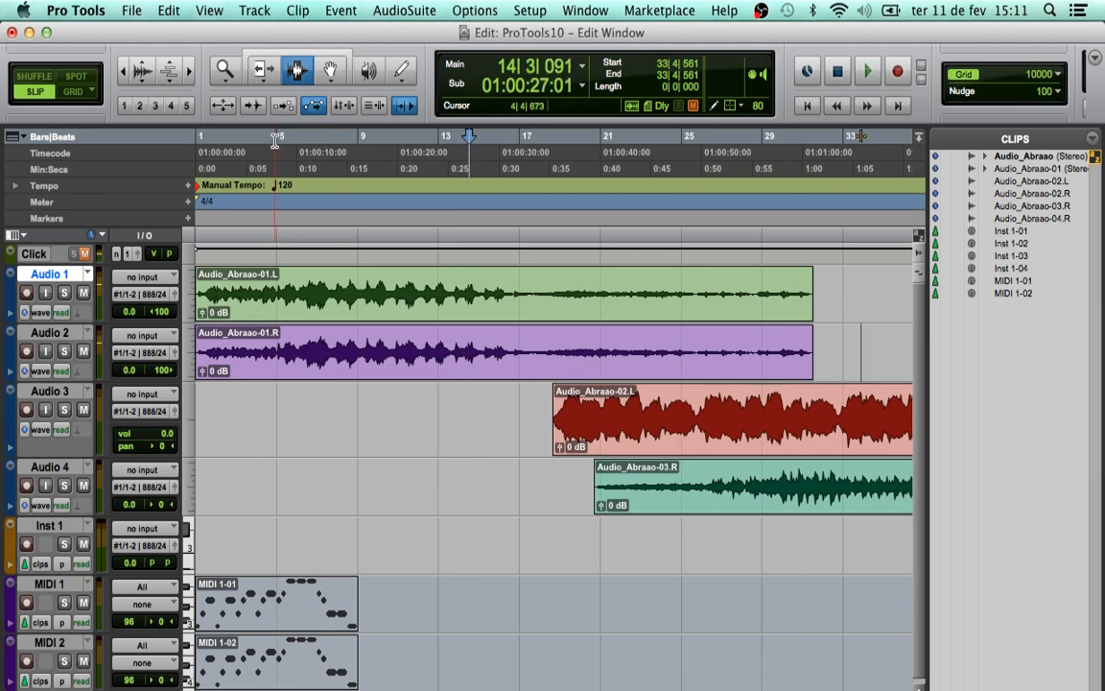
Set the timeline insertion point close to bar 5 and play a short passage.
left_click(276, 142)
key("space")
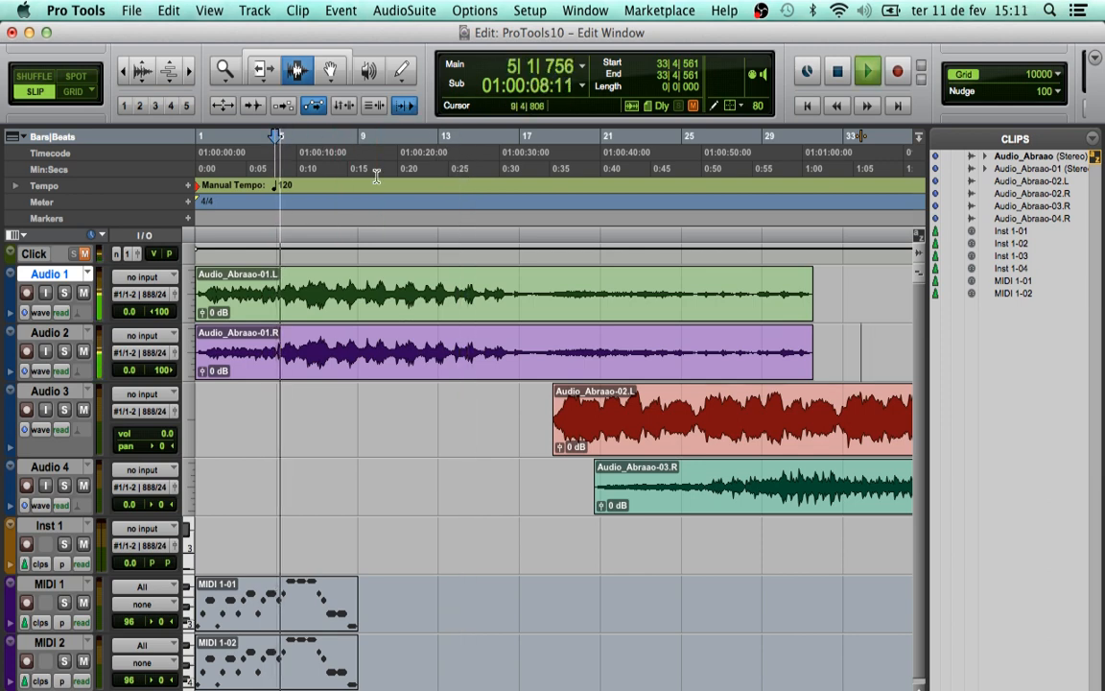
key("space")
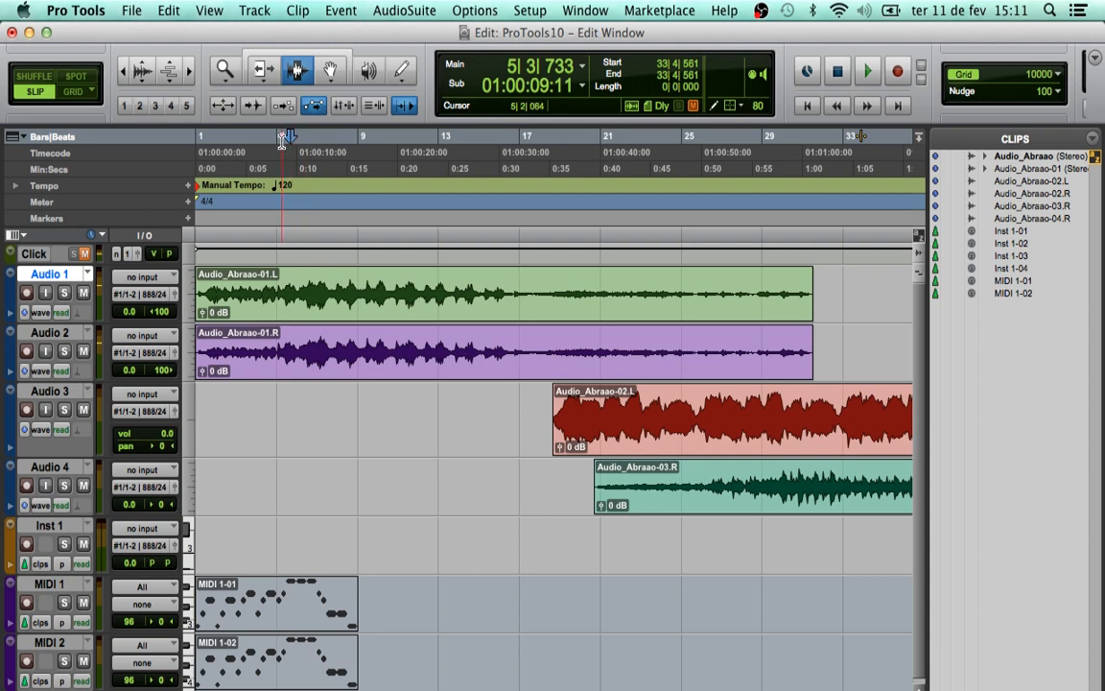
Select the timeline range from 5|1|532 to about bar 13 and play through it.
left_click_drag(278, 141, 443, 146)
left_click(404, 105)
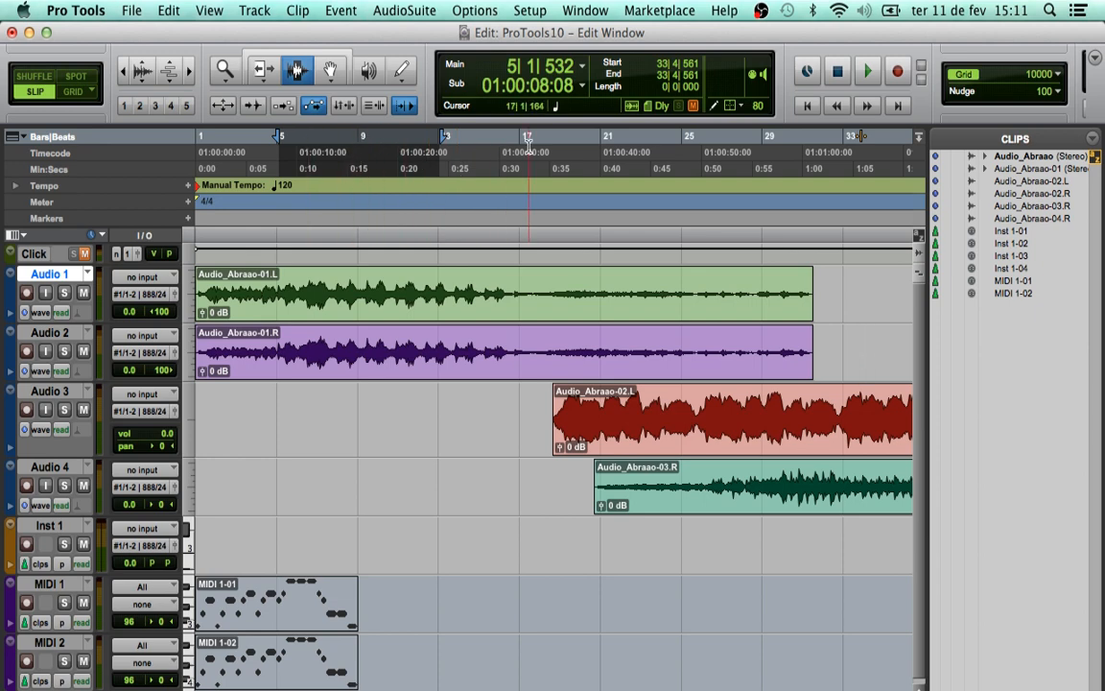
key("space")
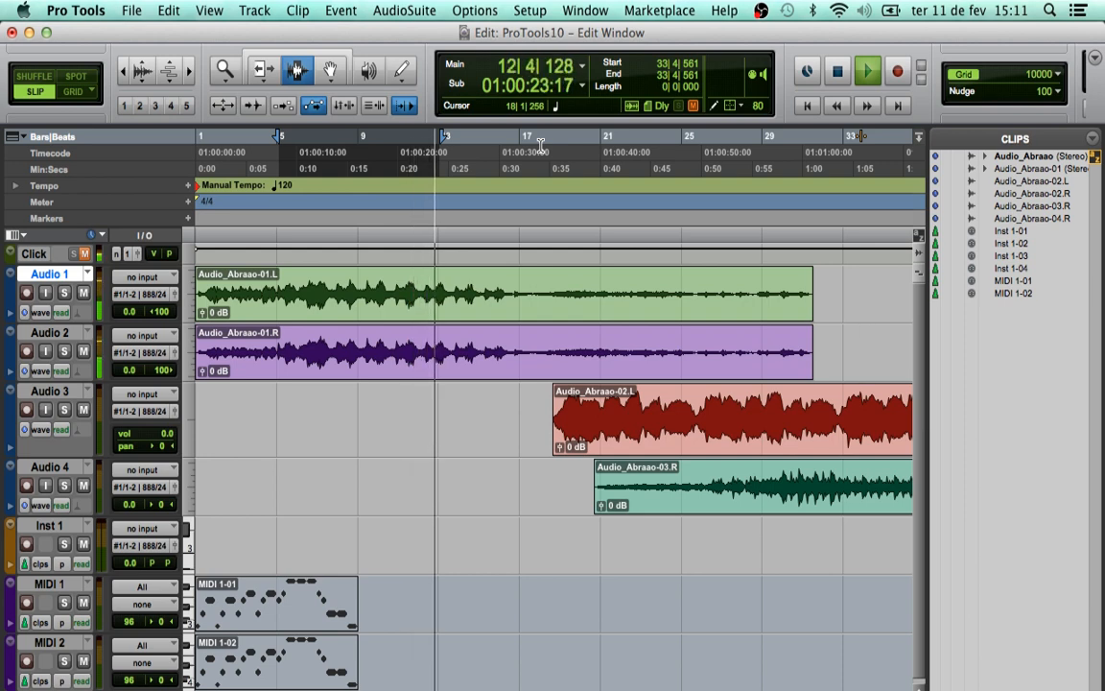
key("space")
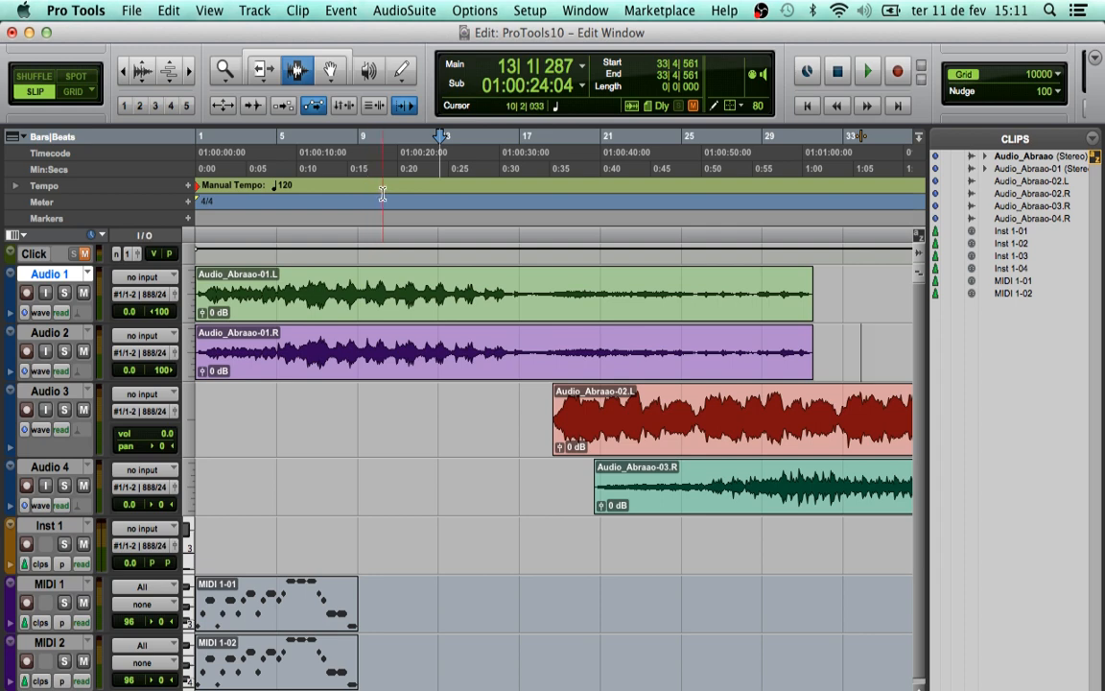
Place the timeline insertion point at 7|3|927, and select a timeline range from 8|2|668 to about bar 11.
left_click(331, 137)
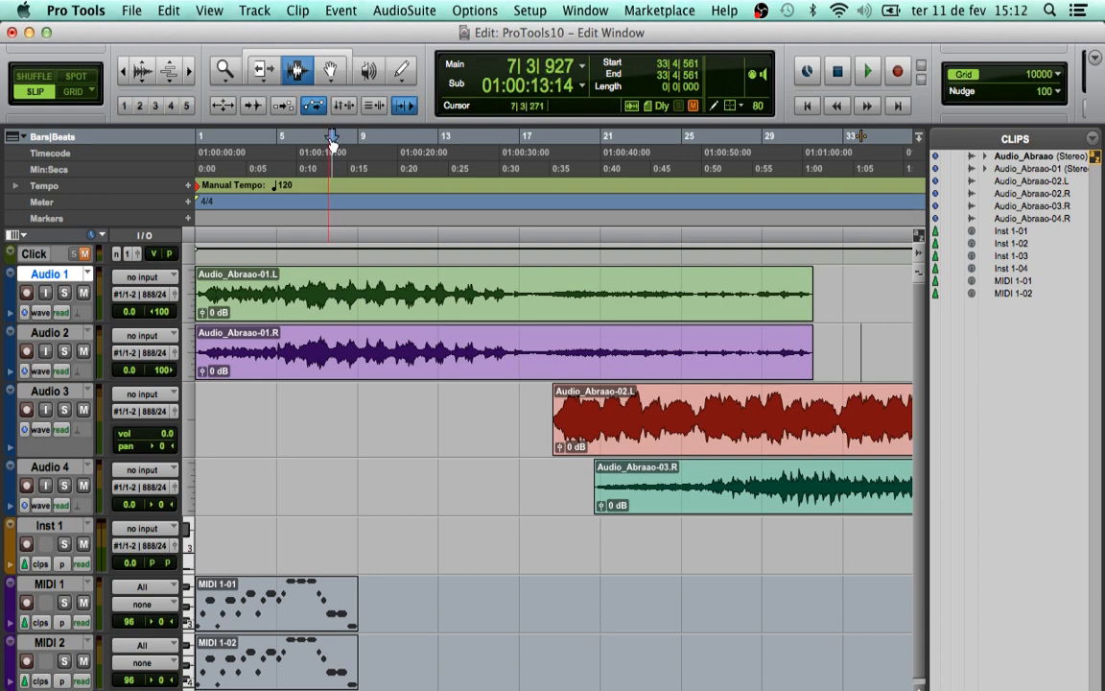
left_click_drag(347, 152, 392, 153)
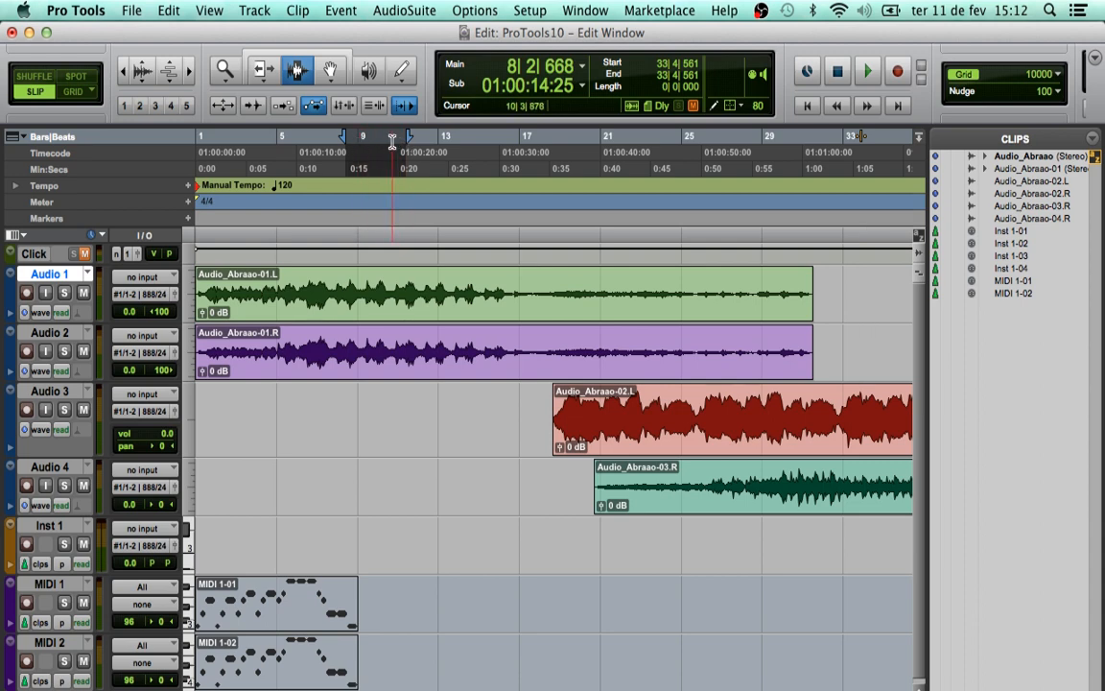
Move the timeline insertion point to several positions between bars 7 and 13, ending at 9|4|479.
left_click(328, 143)
left_click(380, 144)
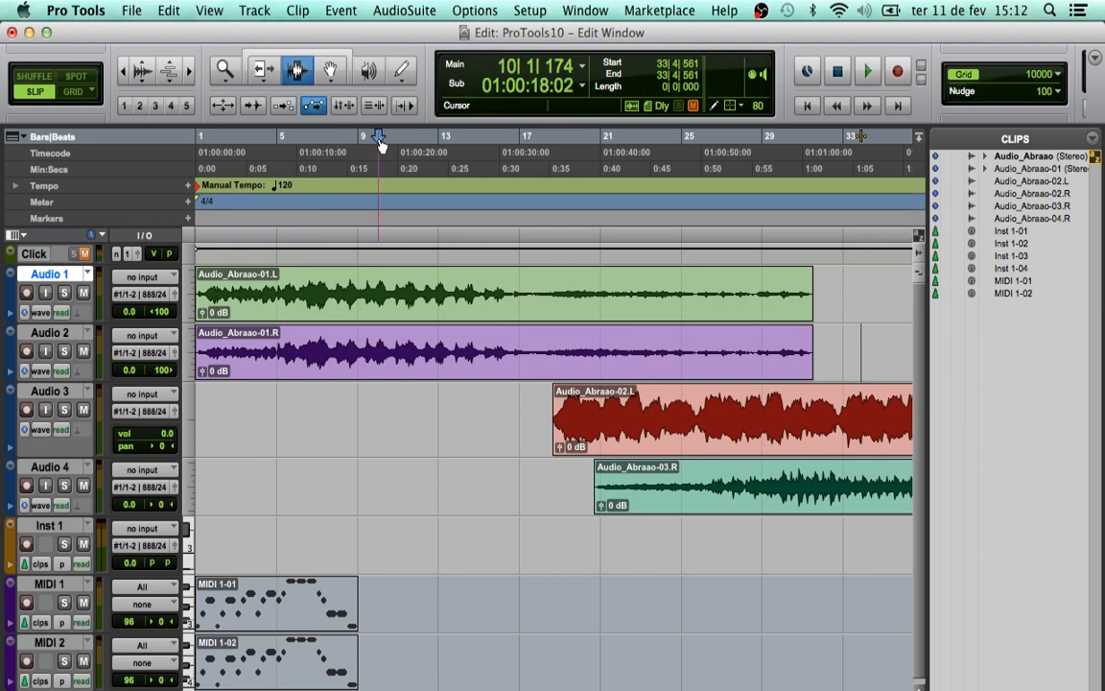
left_click(413, 143)
left_click(340, 143)
left_click(343, 143)
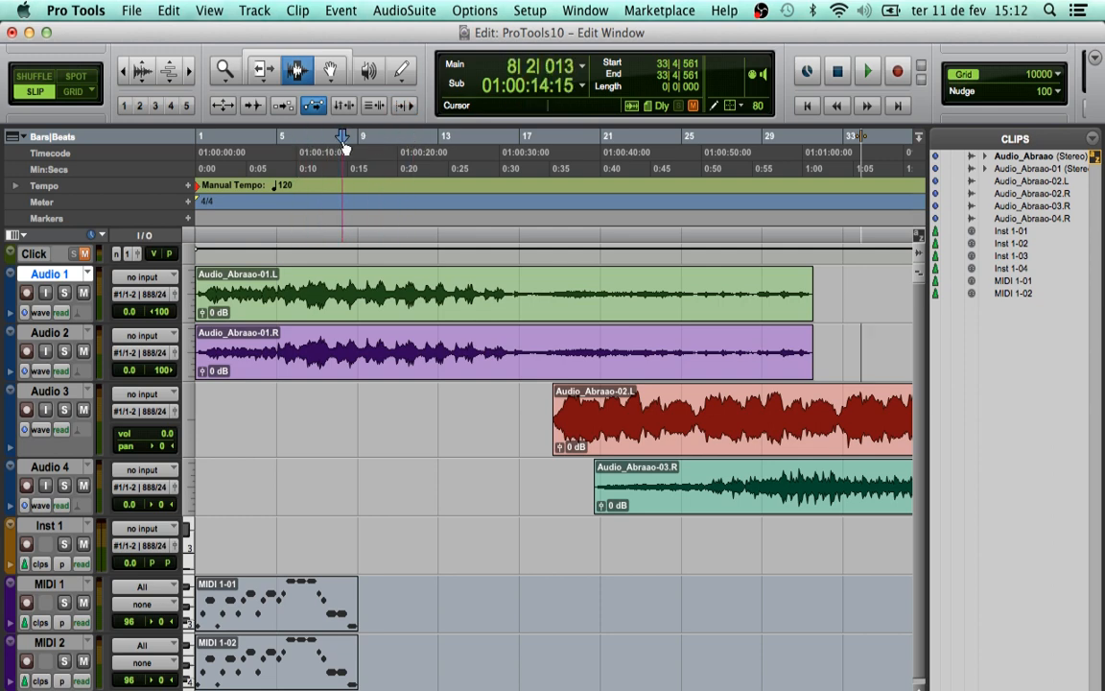
left_click(380, 143)
left_click(409, 143)
left_click(439, 144)
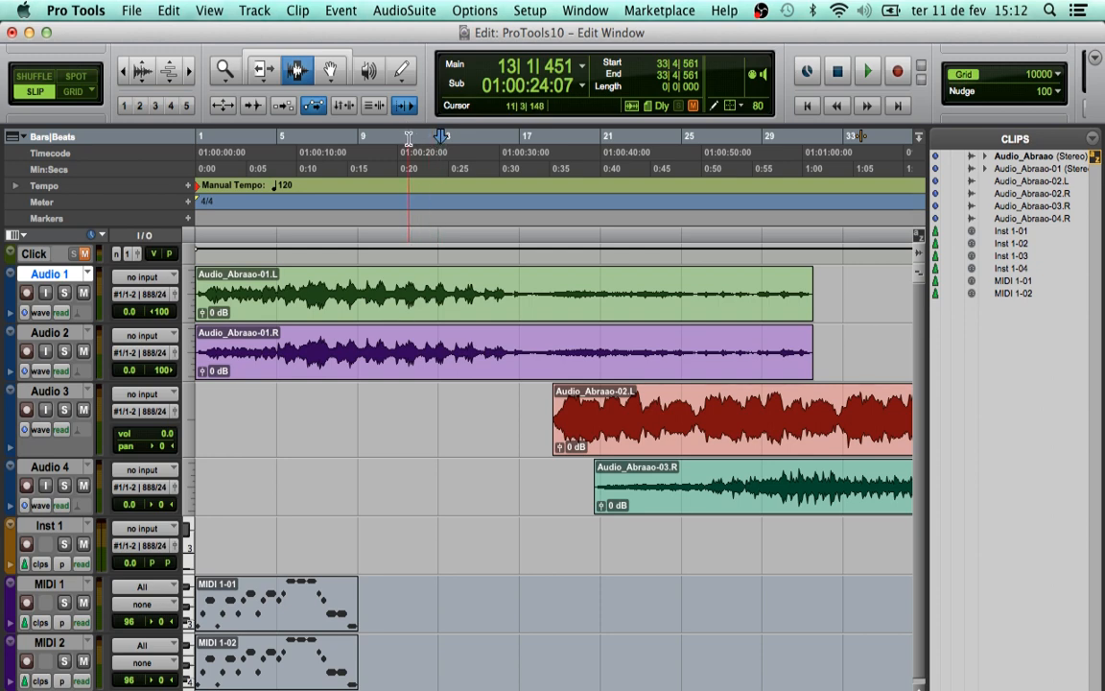
left_click(374, 137)
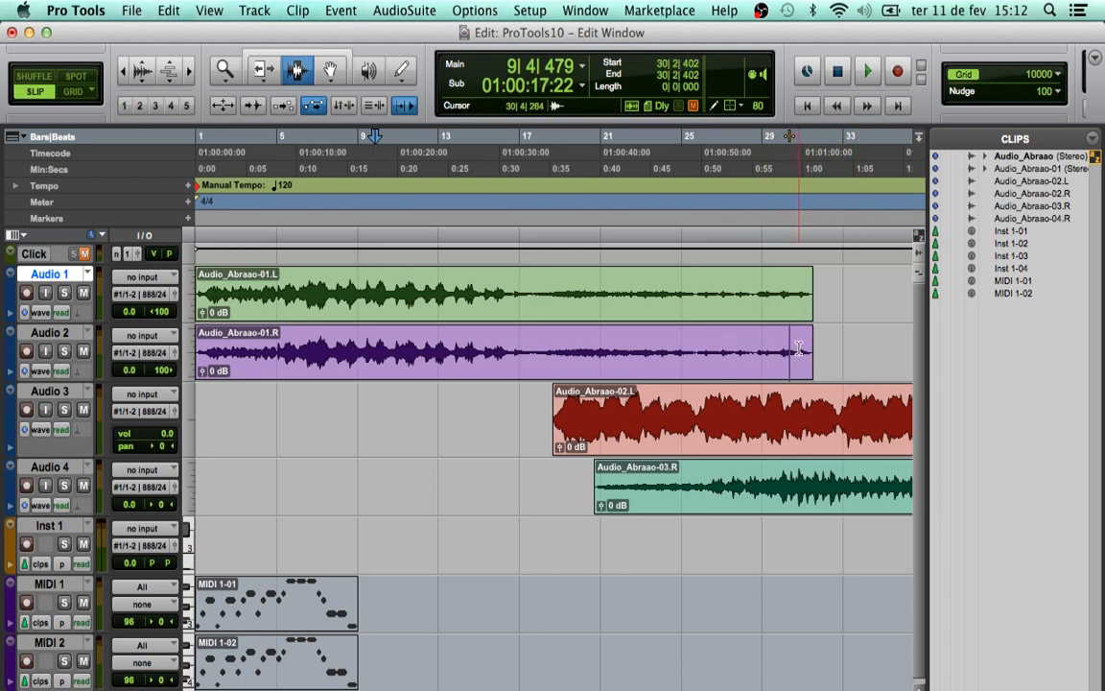
Place the edit cursor on different tracks, and select the Audio 3 passage from 25|4|151 to 32|3|937.
left_click(856, 350)
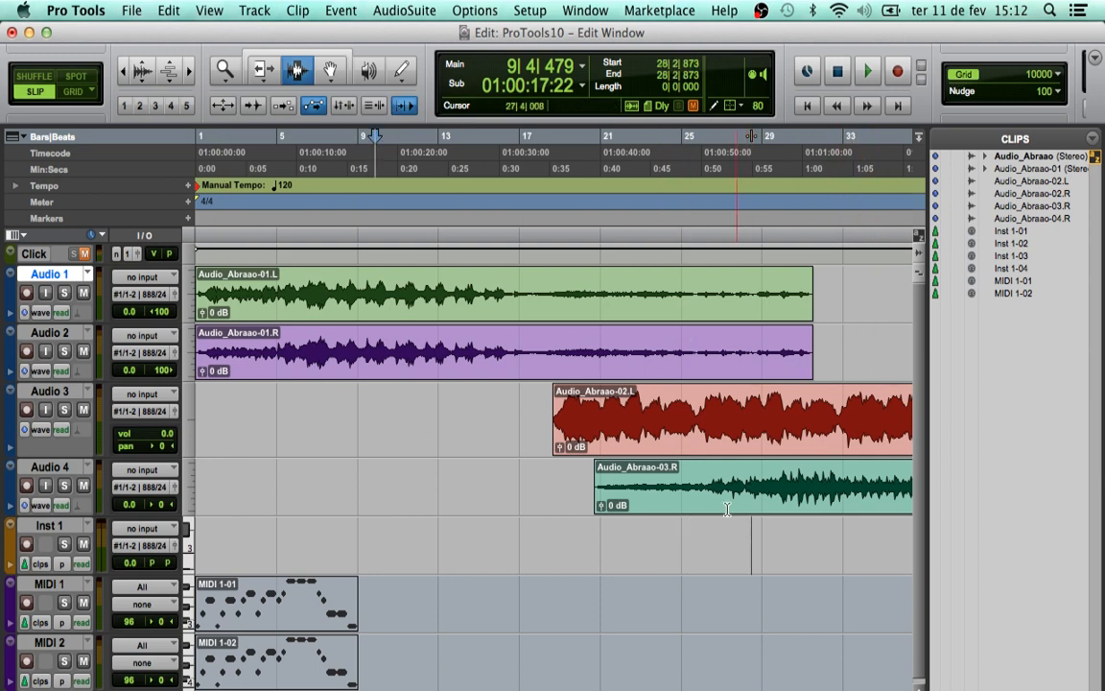
left_click(712, 477)
left_click(688, 422)
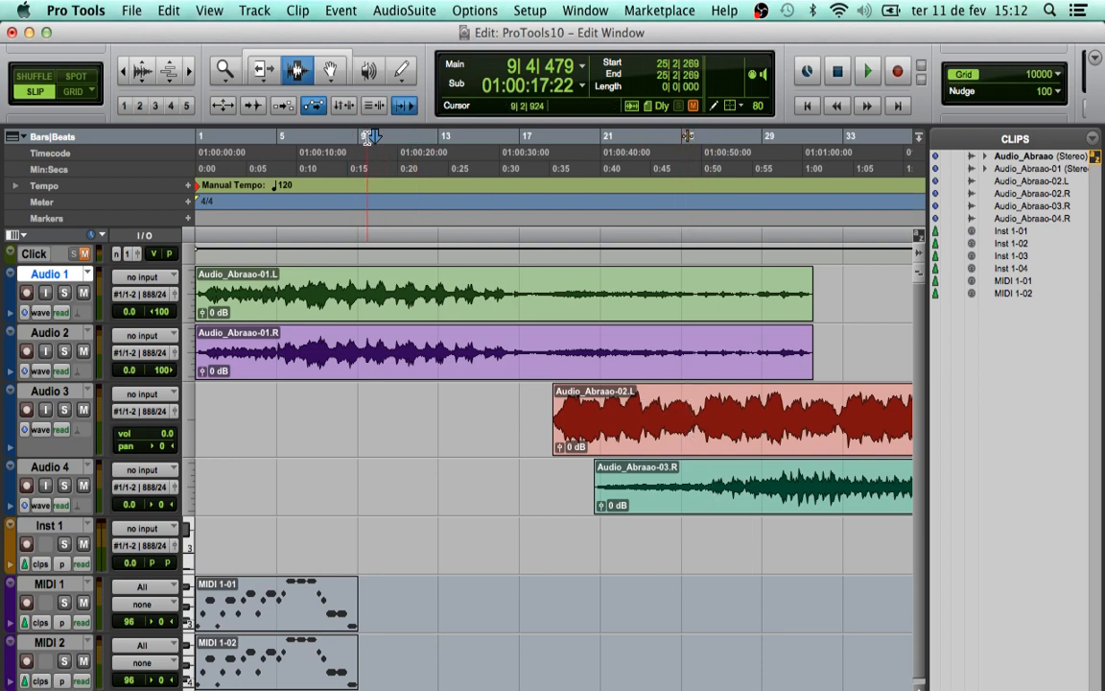
left_click(697, 403)
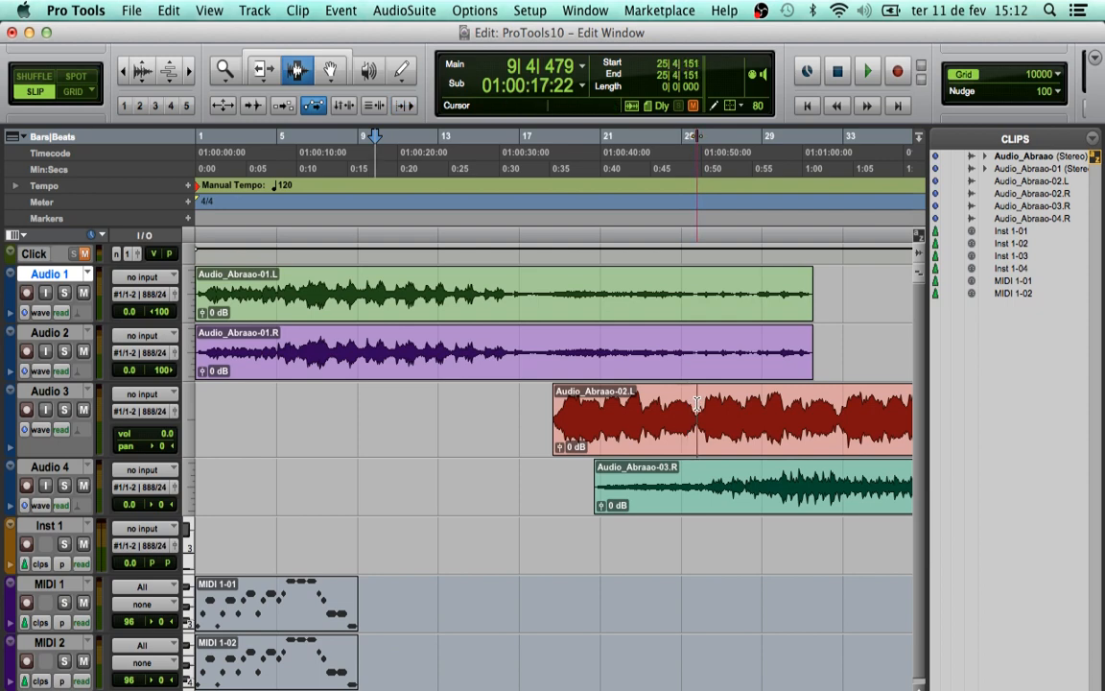
left_click_drag(698, 404, 837, 404)
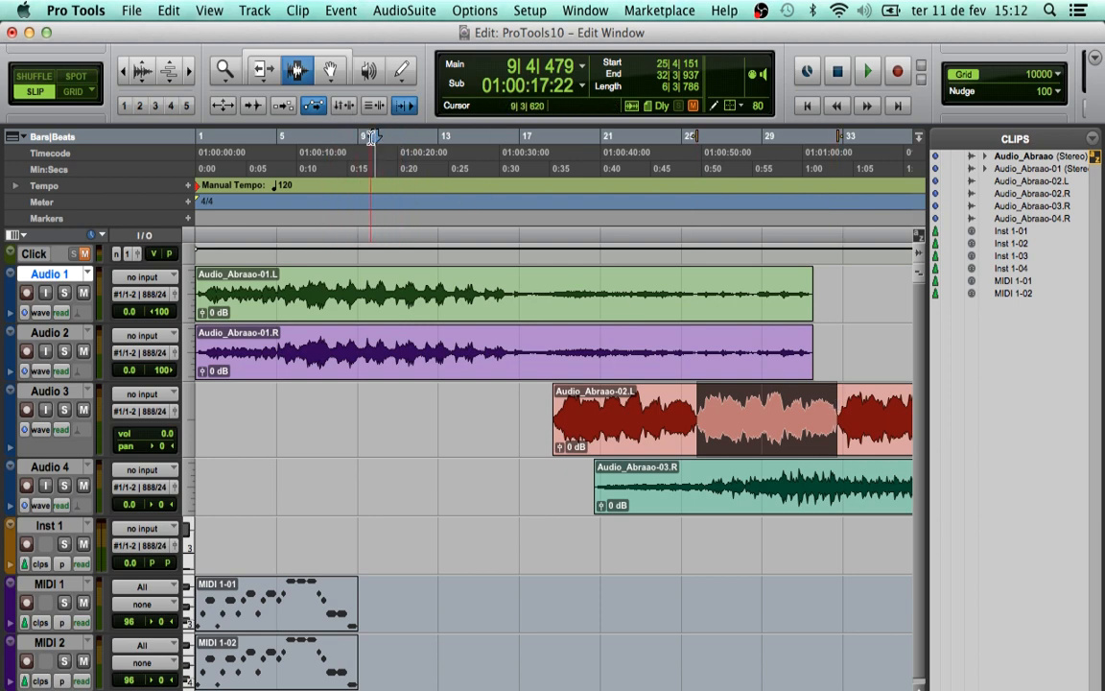
Select the timeline range from 8|1|645 to about bar 13, and separate the selected Audio 3 passage into its own clip.
left_click_drag(336, 152, 431, 152)
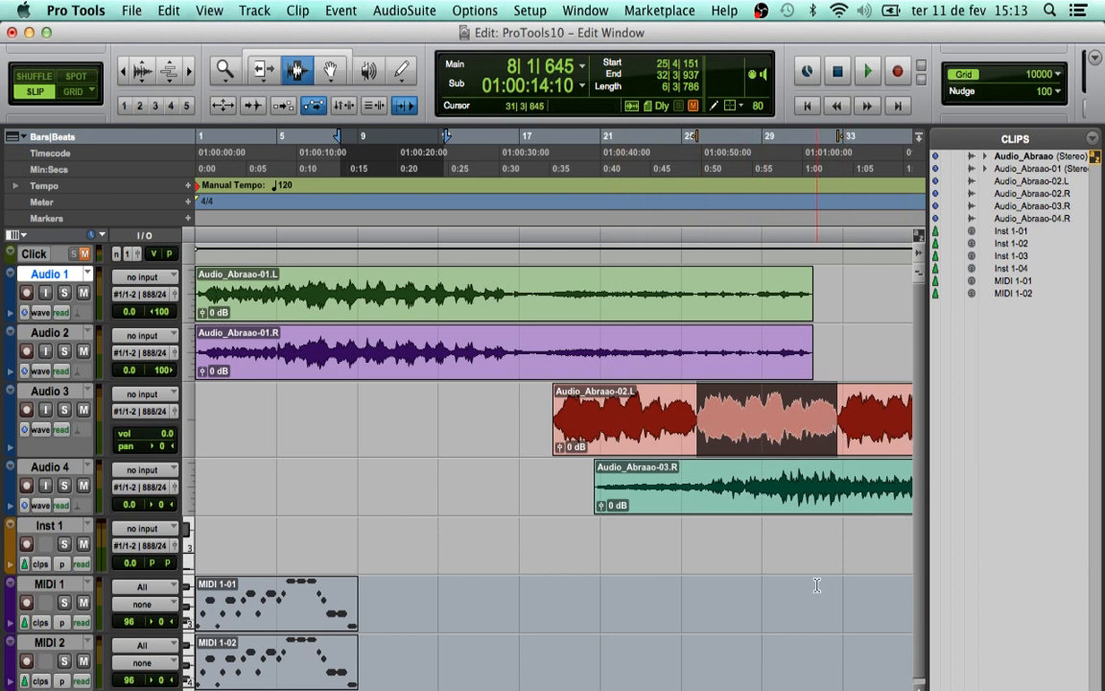
scroll(553, 413, "right", 3)
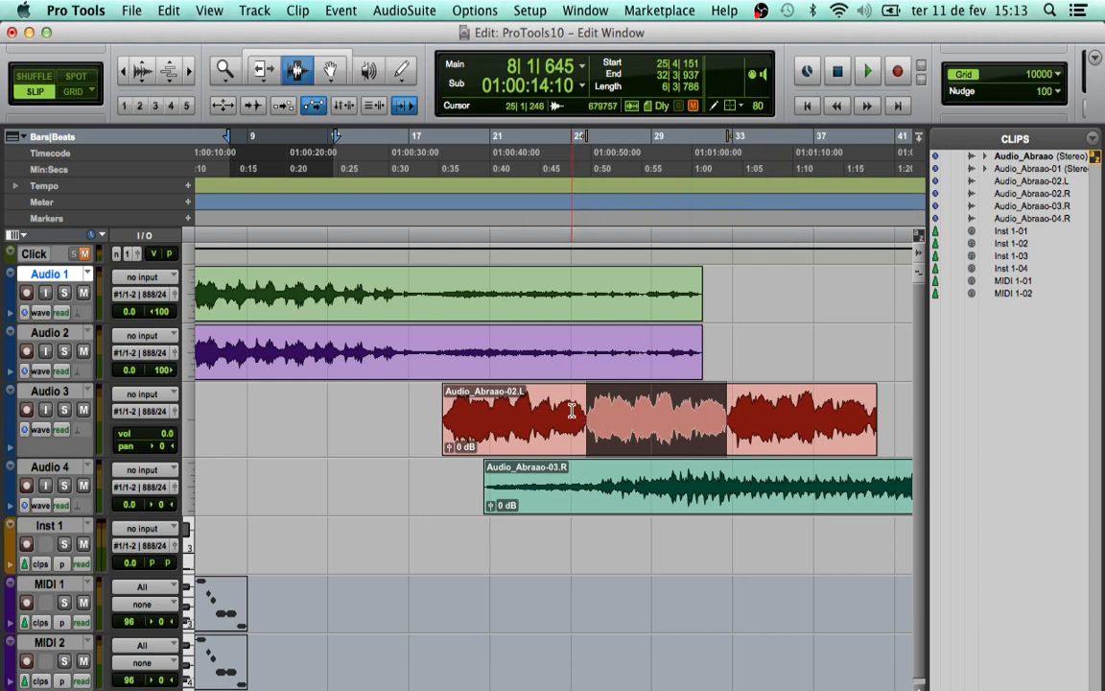
key("super+e")
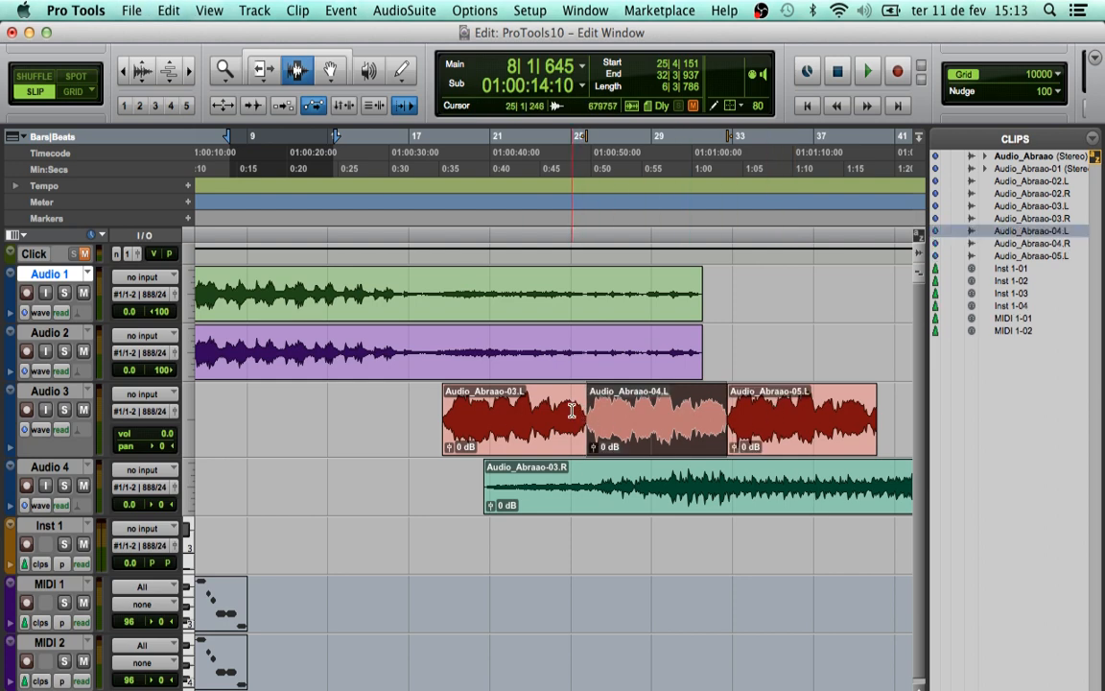
Select the separated clips on Audio 3 one after another, and place the edit cursor inside the middle clip at 28|3|404.
left_click(527, 412)
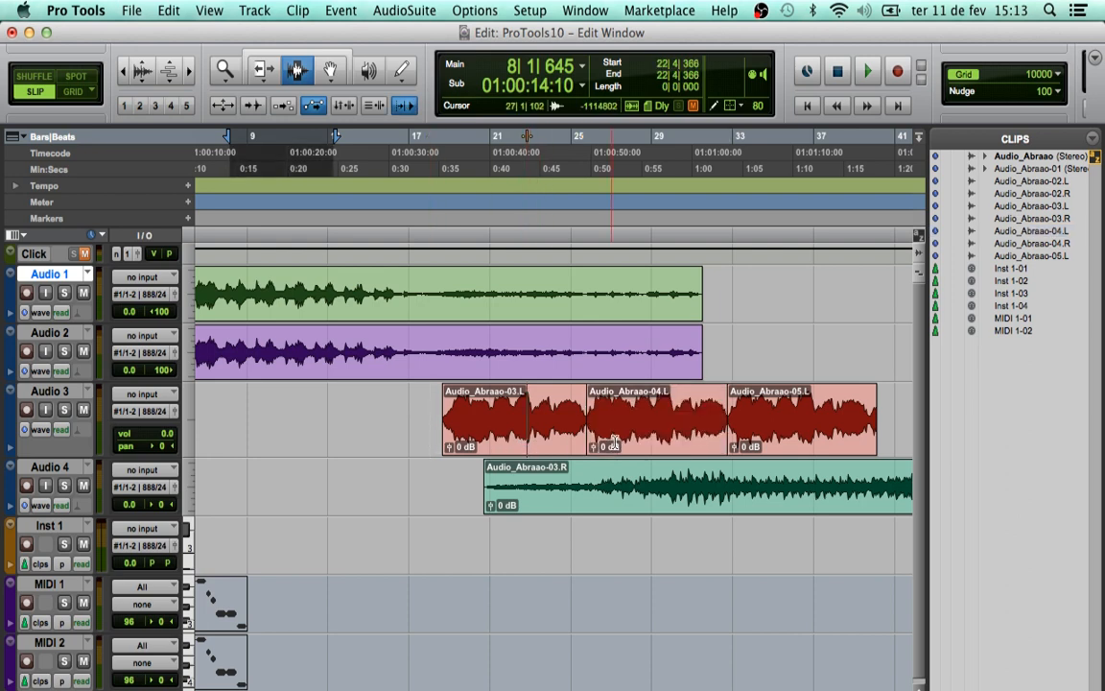
double_click(559, 440)
double_click(658, 448)
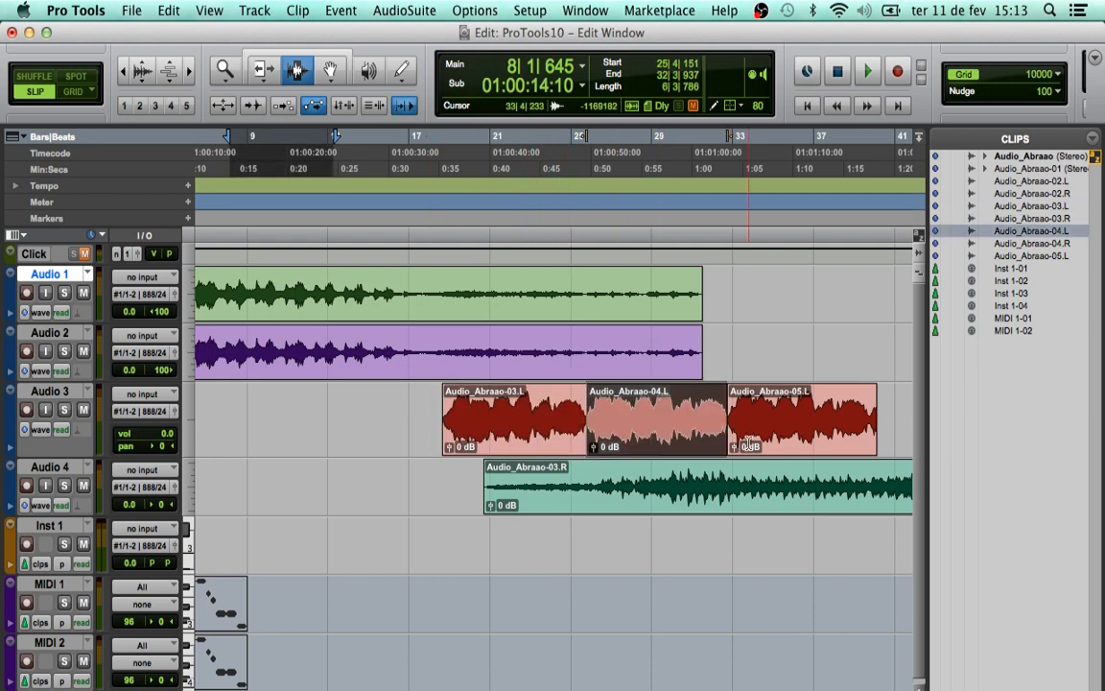
double_click(776, 446)
left_click(643, 442)
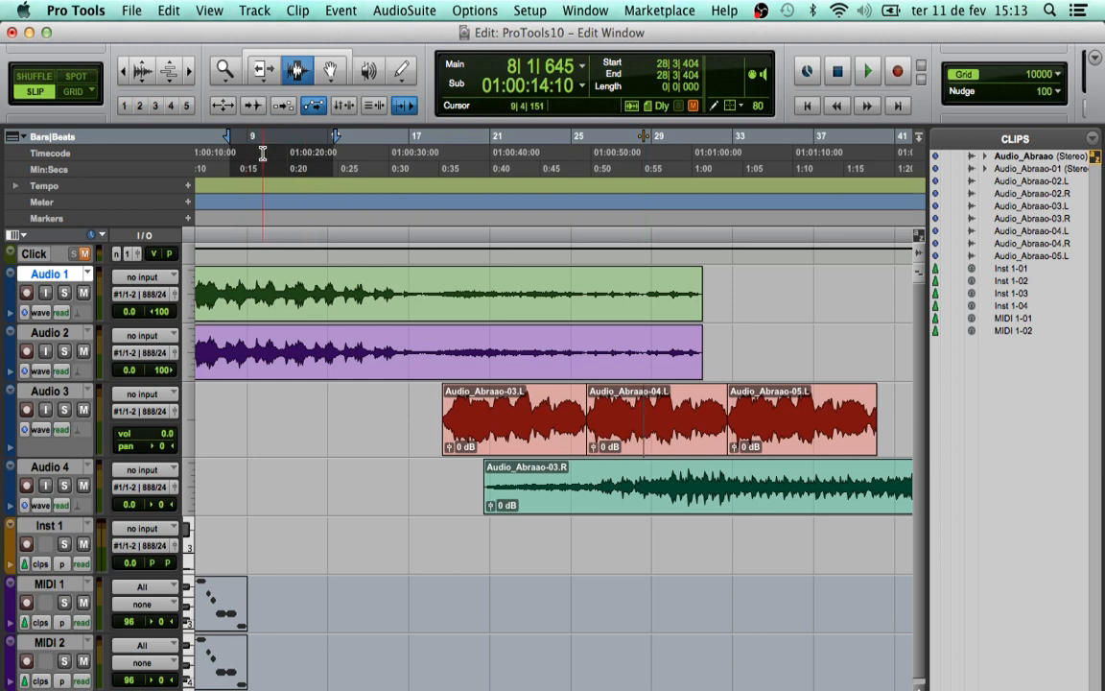
Select the middle clip on Audio 3 and play from the start of the separate timeline selection.
left_click(589, 403)
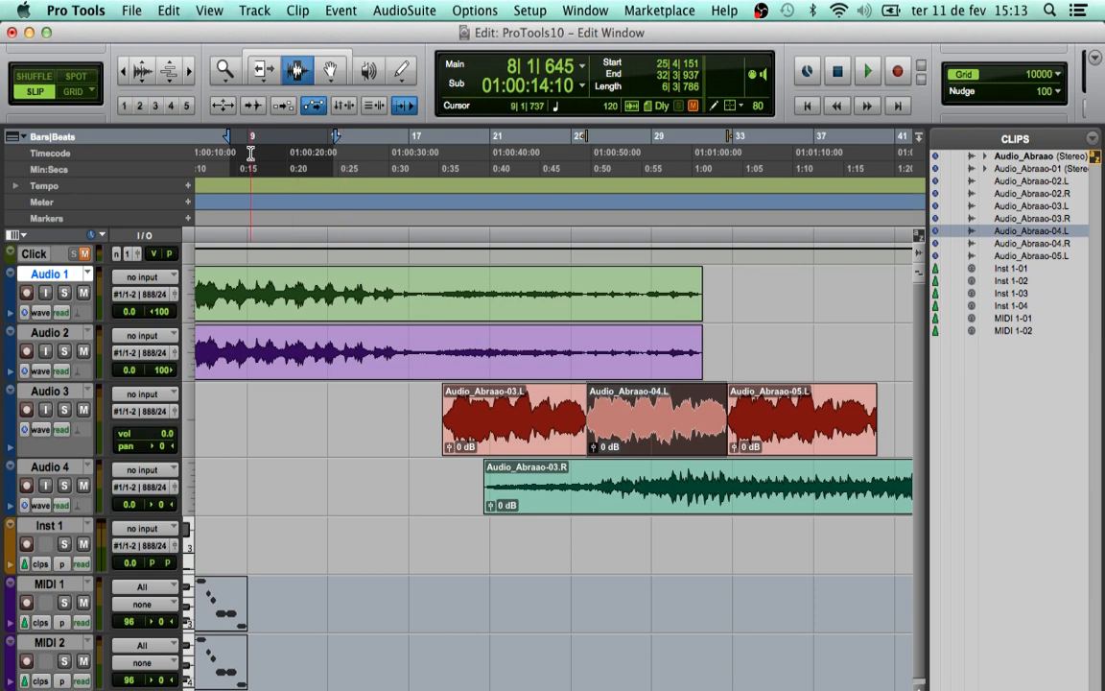
key("space")
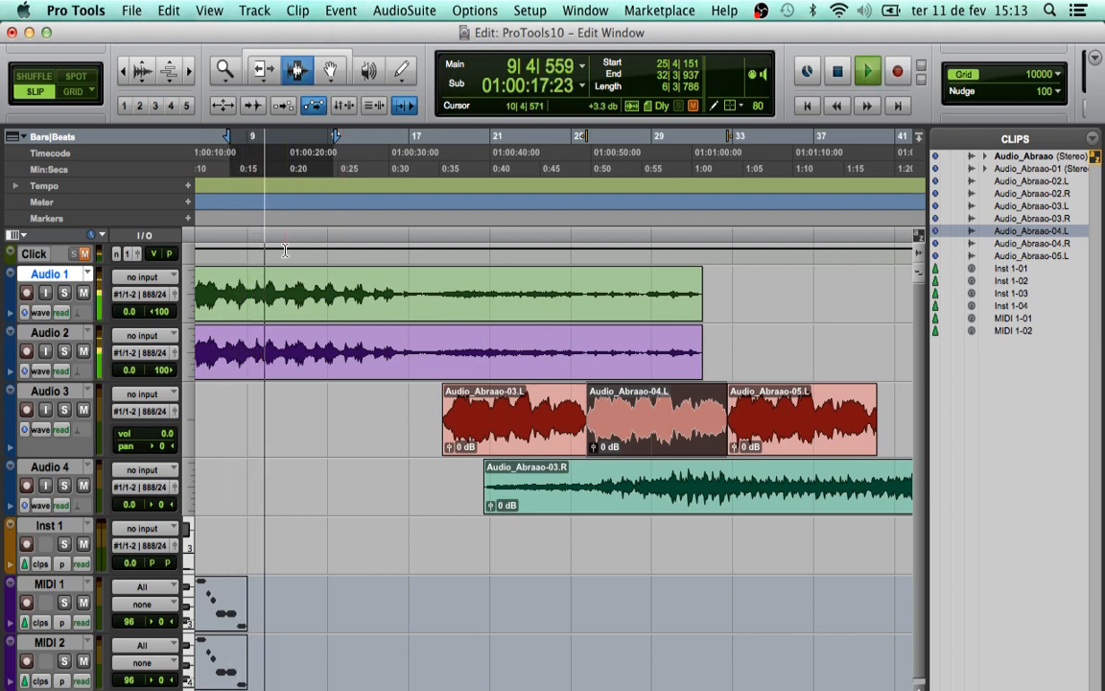
key("space")
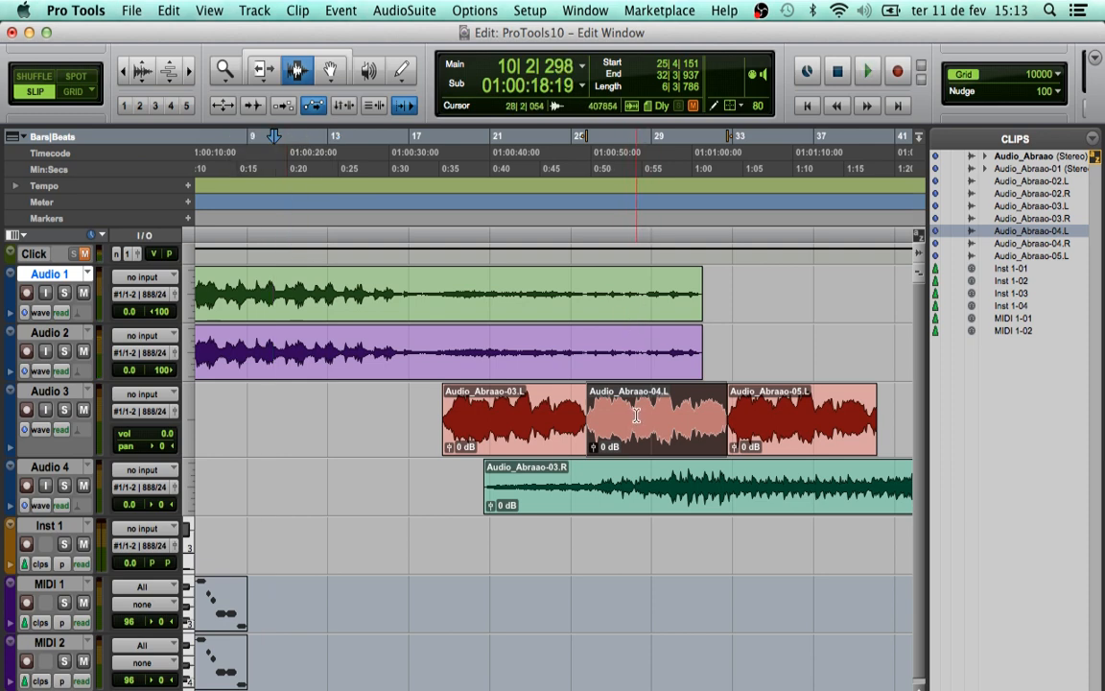
Place the edit cursor on Audio 2 at 25|2|433 and the timeline insertion point at 18|1|256.
key("Tab")
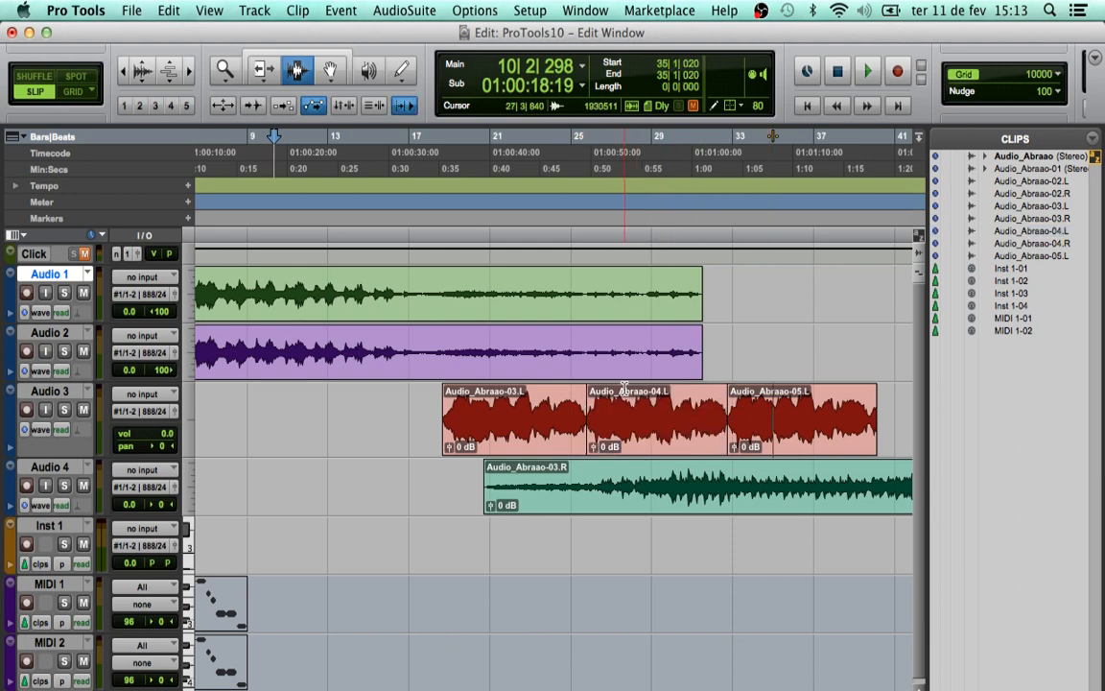
left_click(577, 347)
left_click(443, 169)
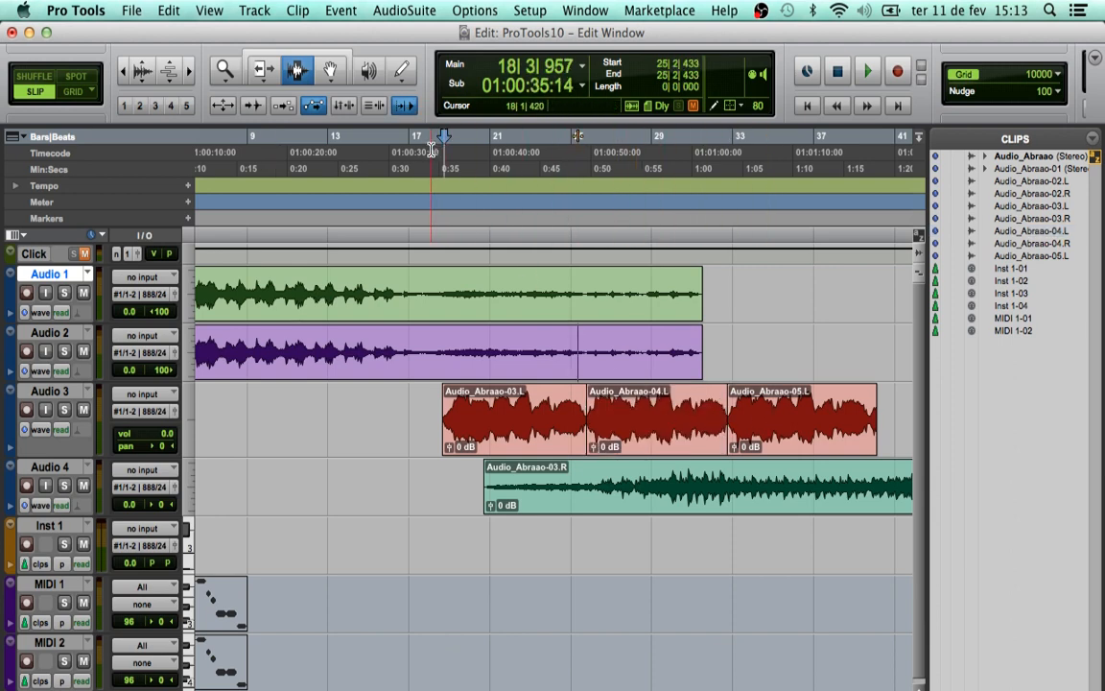
left_click(432, 150)
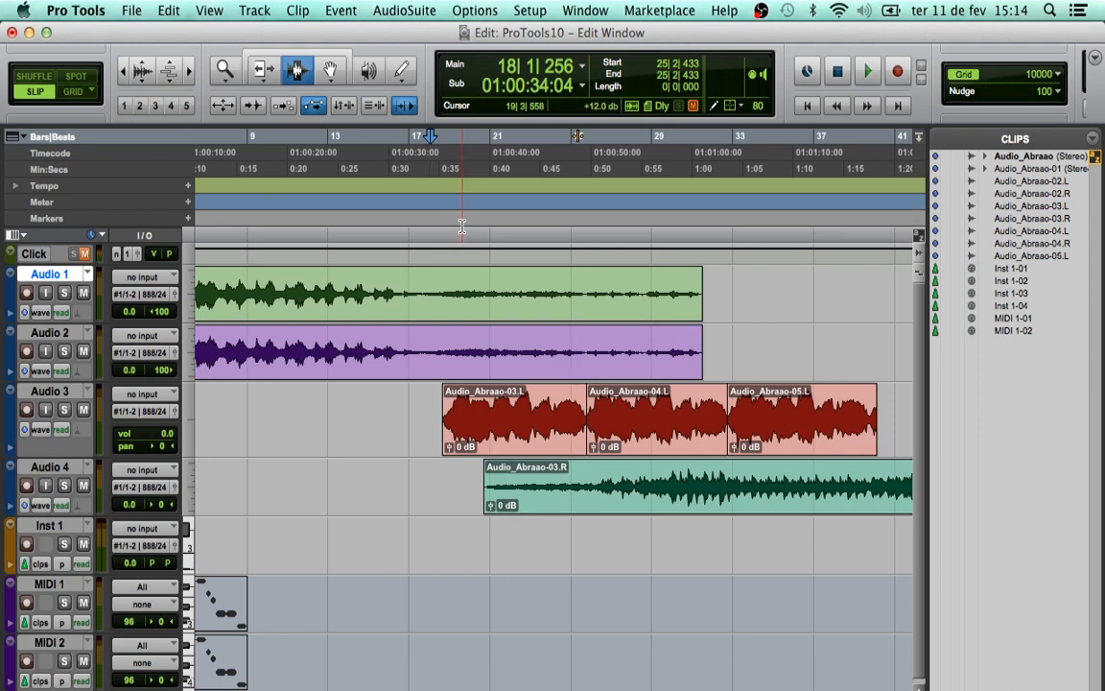
Review the session's option list, and turn on Link Timeline and Edit Selection.
left_click(476, 10)
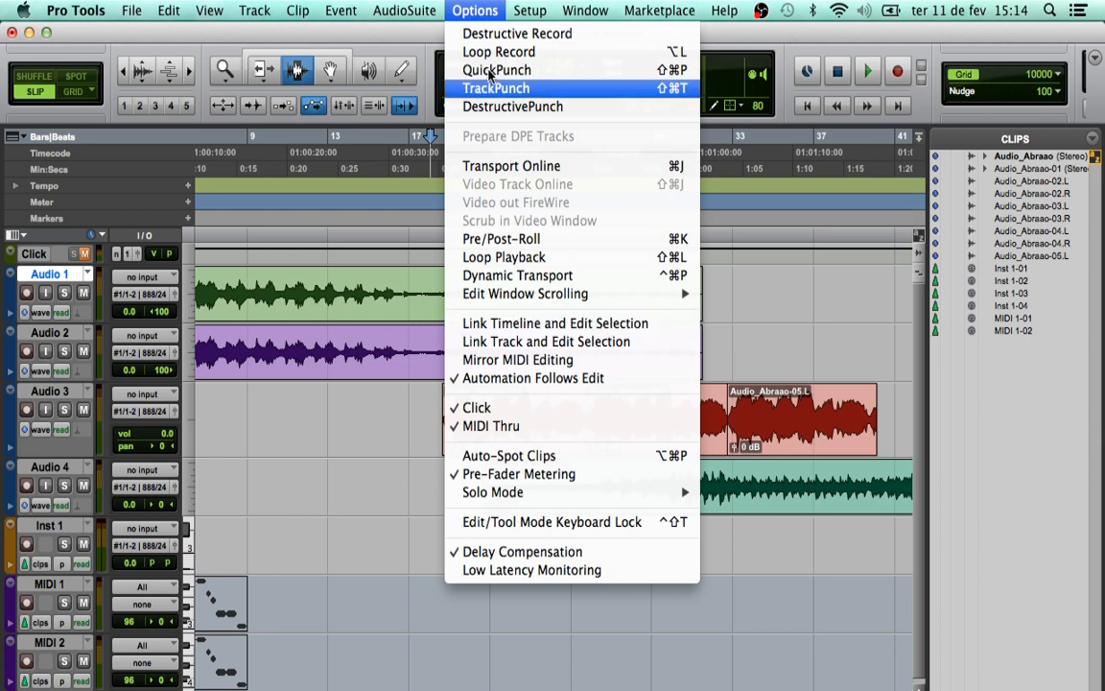
left_click(468, 12)
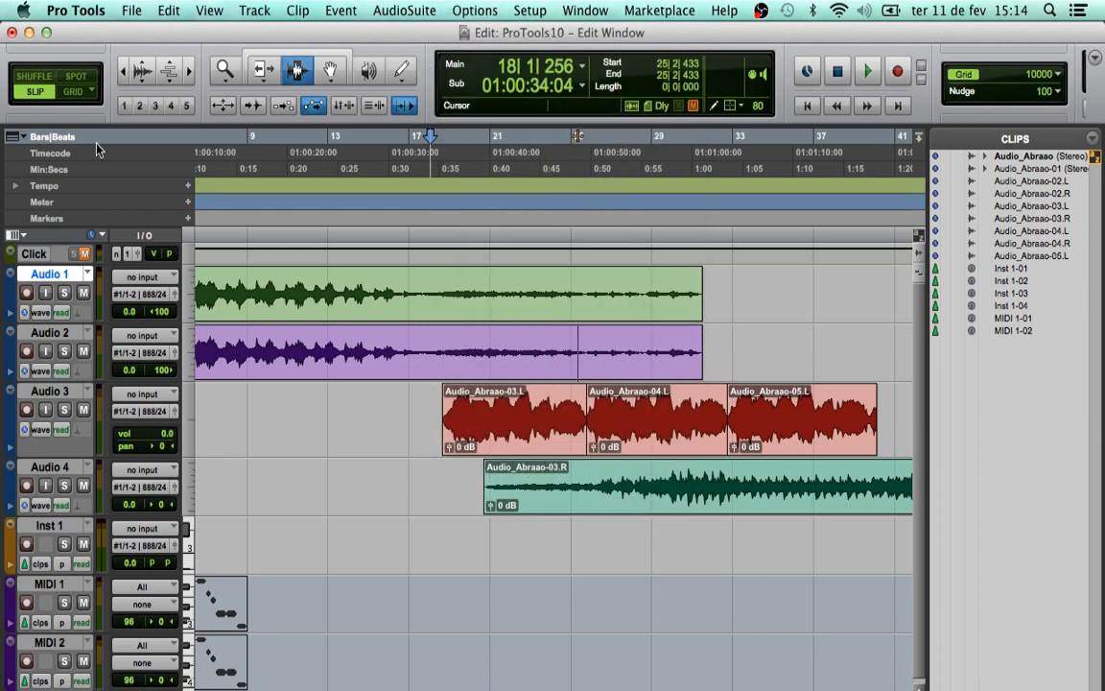
left_click(343, 107)
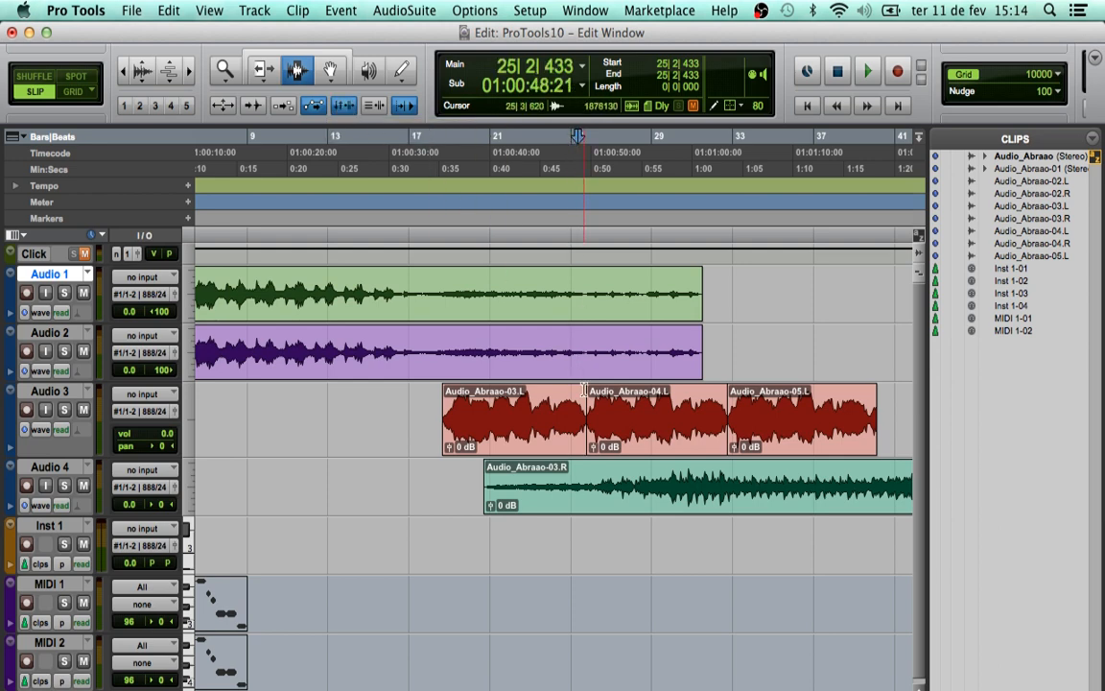
Place the linked cursor at several points in the middle and last clips on Audio 3, ending at 34|2|279.
left_click(628, 425)
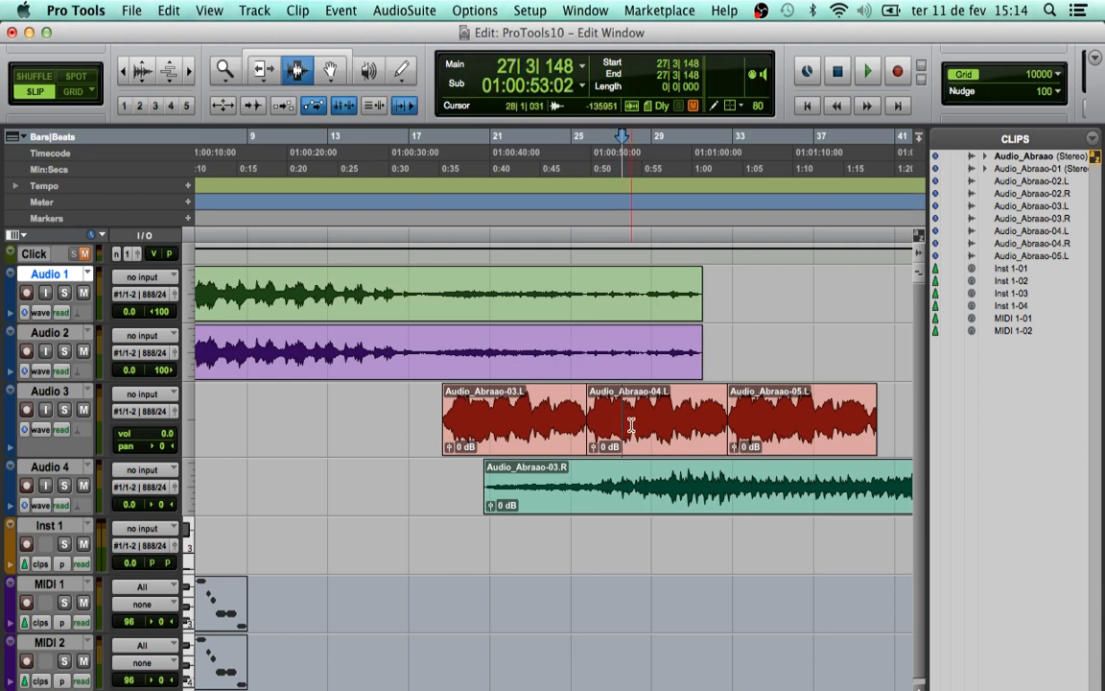
left_click(644, 424)
left_click(704, 425)
left_click(759, 427)
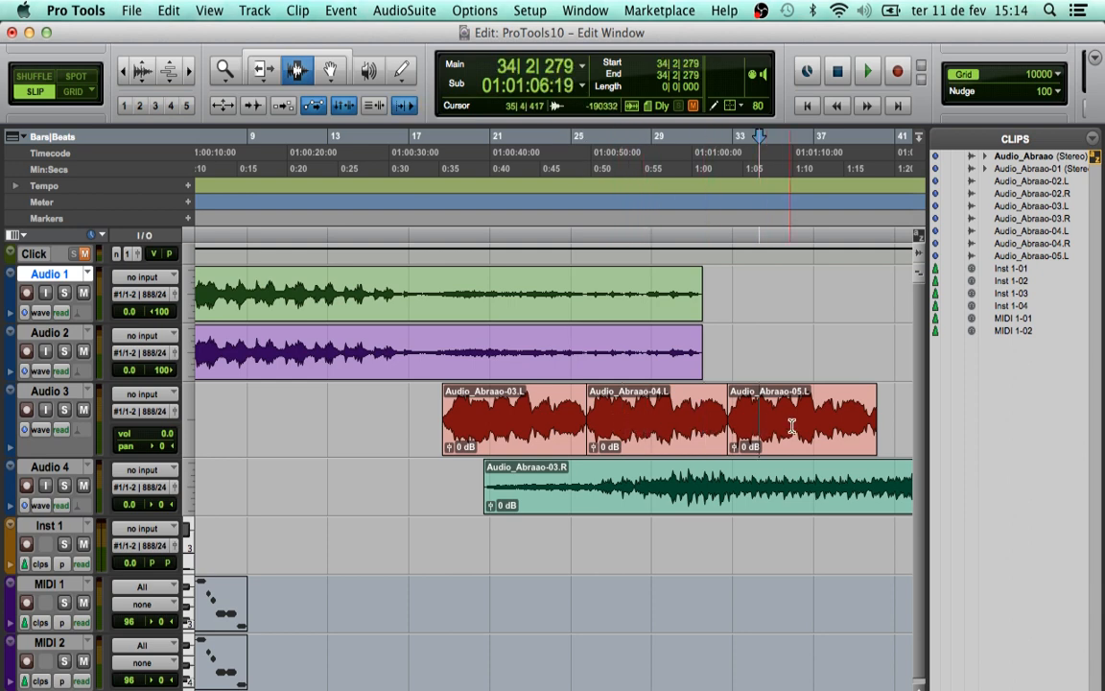
Select the whole last clip on Audio 3, play it briefly and stop.
double_click(758, 418)
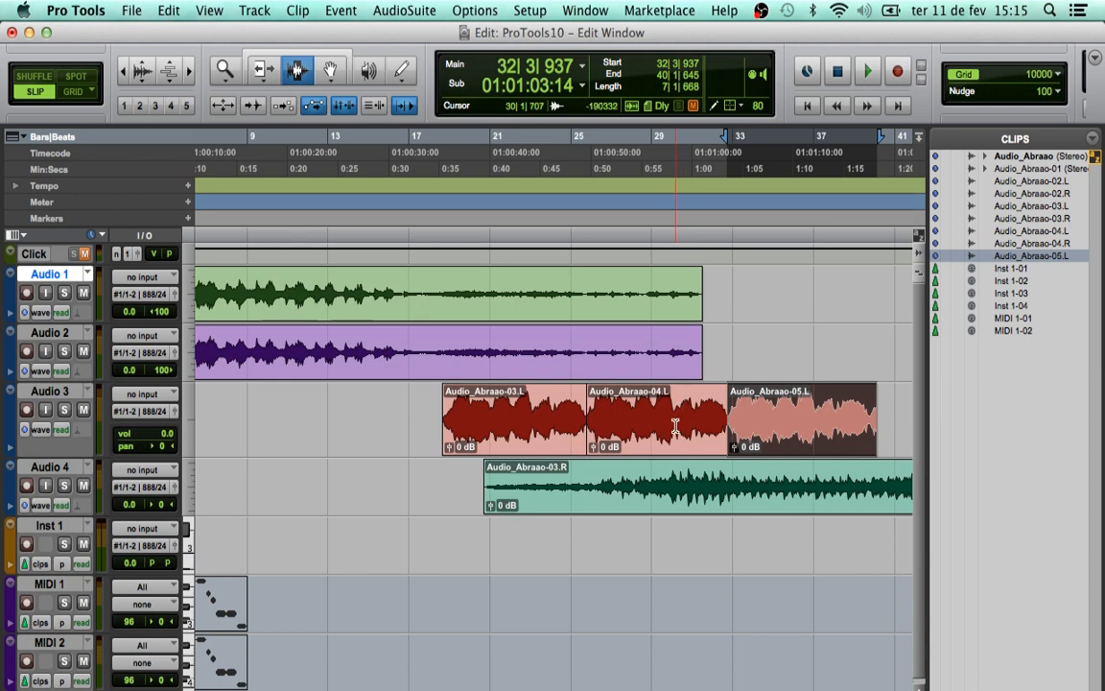
key("space")
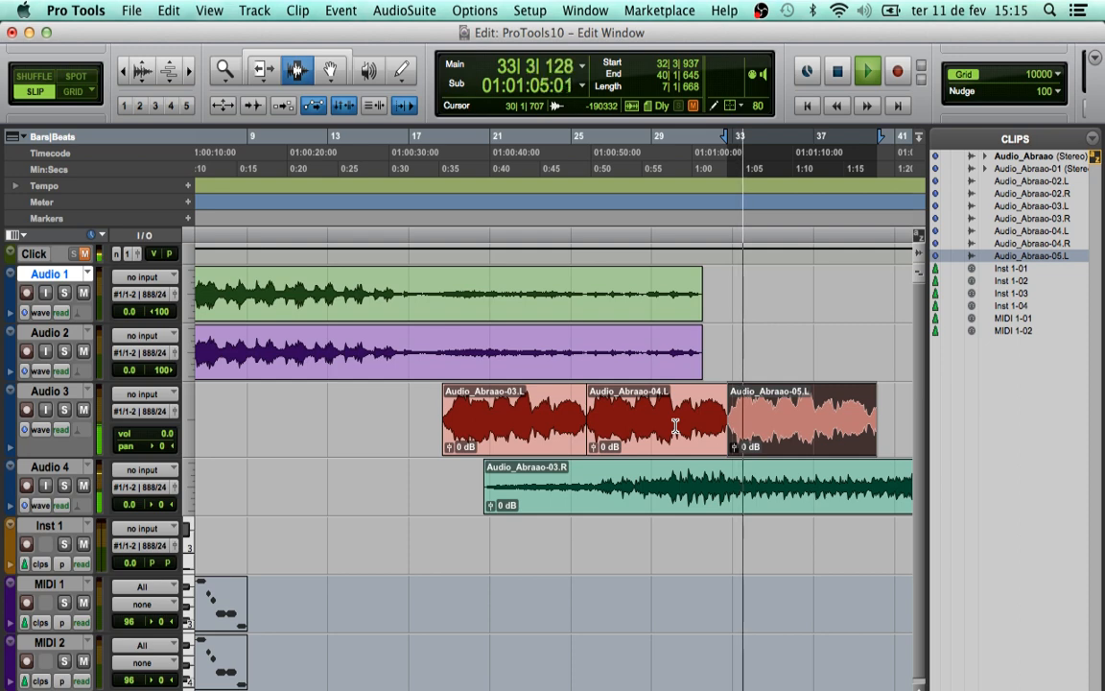
key("space")
Select the range from about 16|3|609 to 20|4|182 on Audio 1, play it briefly and stop.
left_click_drag(401, 293, 485, 296)
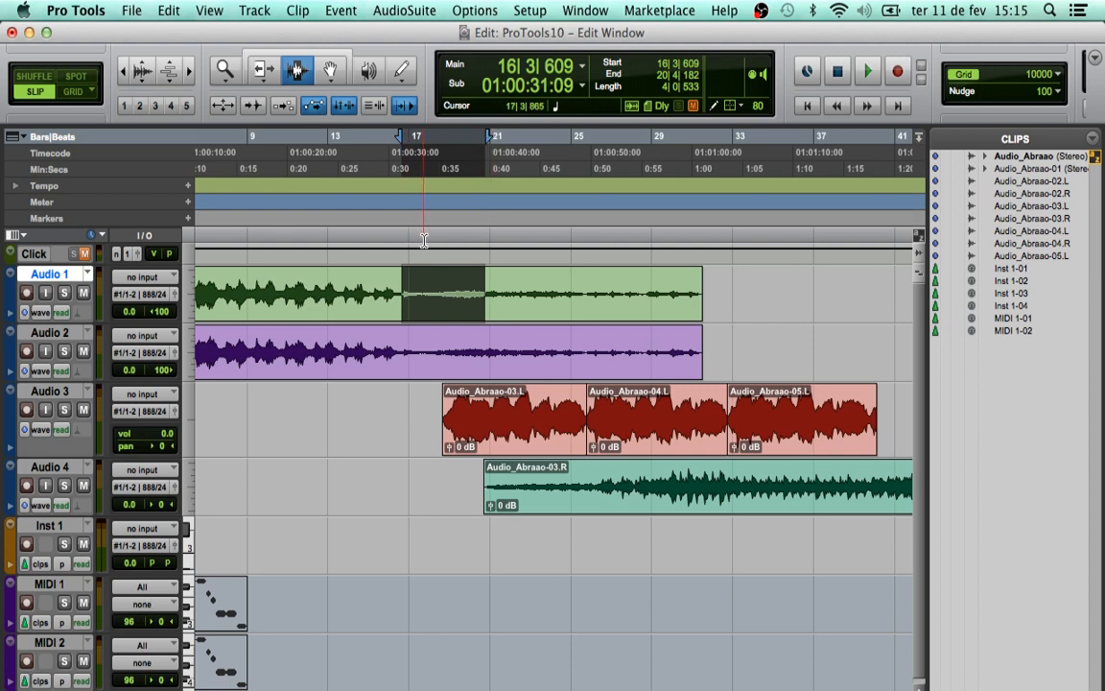
key("space")
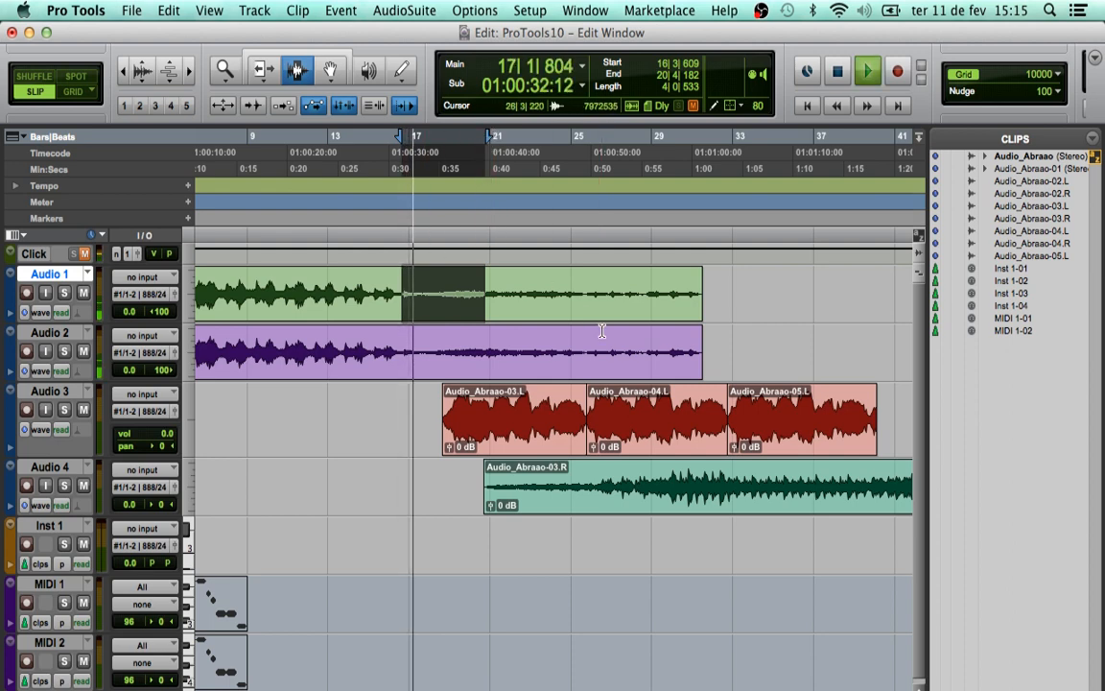
key("space")
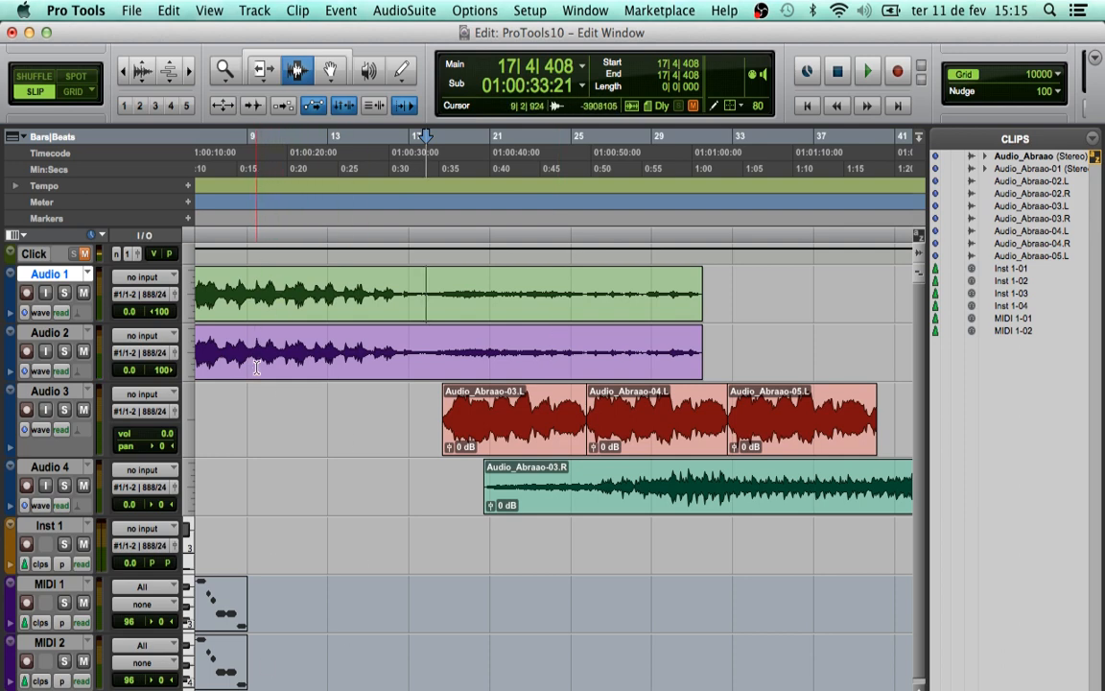
Place the linked cursor at several empty spots on Audio 3, Audio 4 and Inst 1, ending at 14|1|051 on Inst 1.
left_click(268, 417)
left_click(328, 417)
left_click(375, 420)
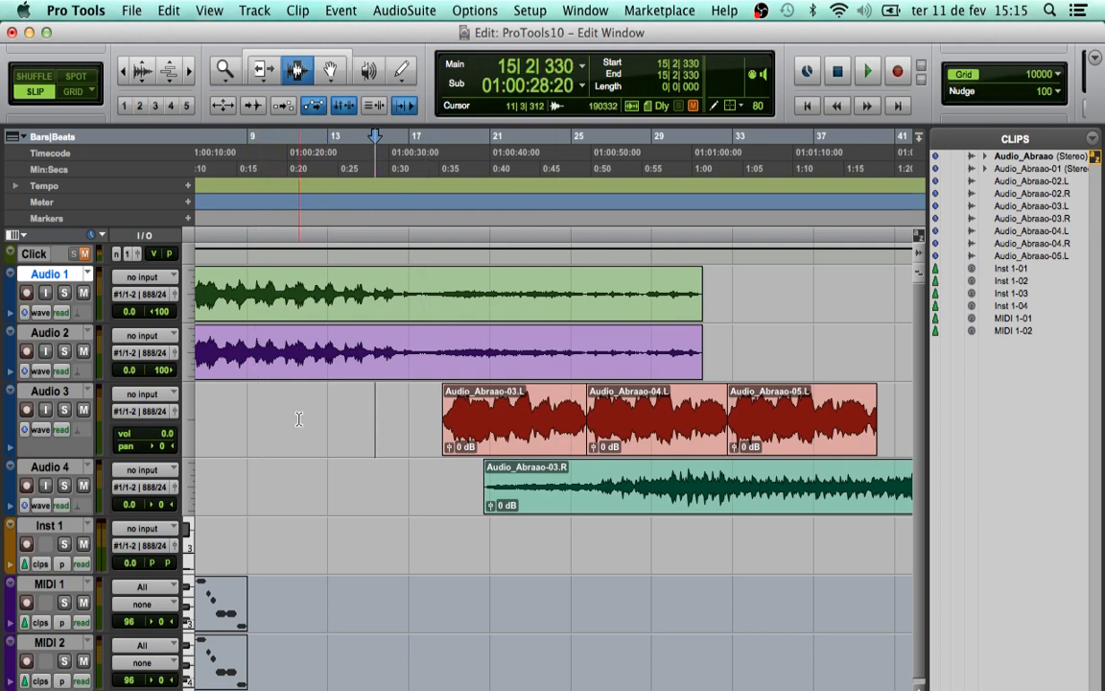
left_click(299, 420)
left_click(231, 425)
left_click(271, 473)
left_click(281, 543)
left_click(348, 544)
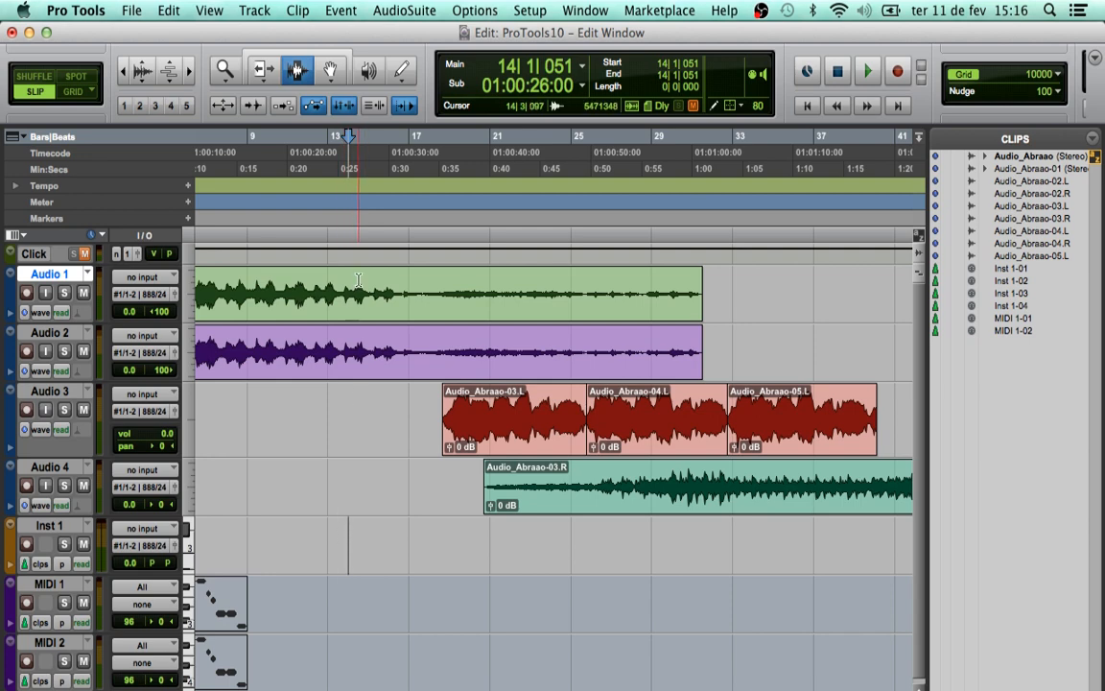
Turn off Link Timeline and Edit Selection, and move the timeline insertion point to 35|3|230.
left_click(347, 107)
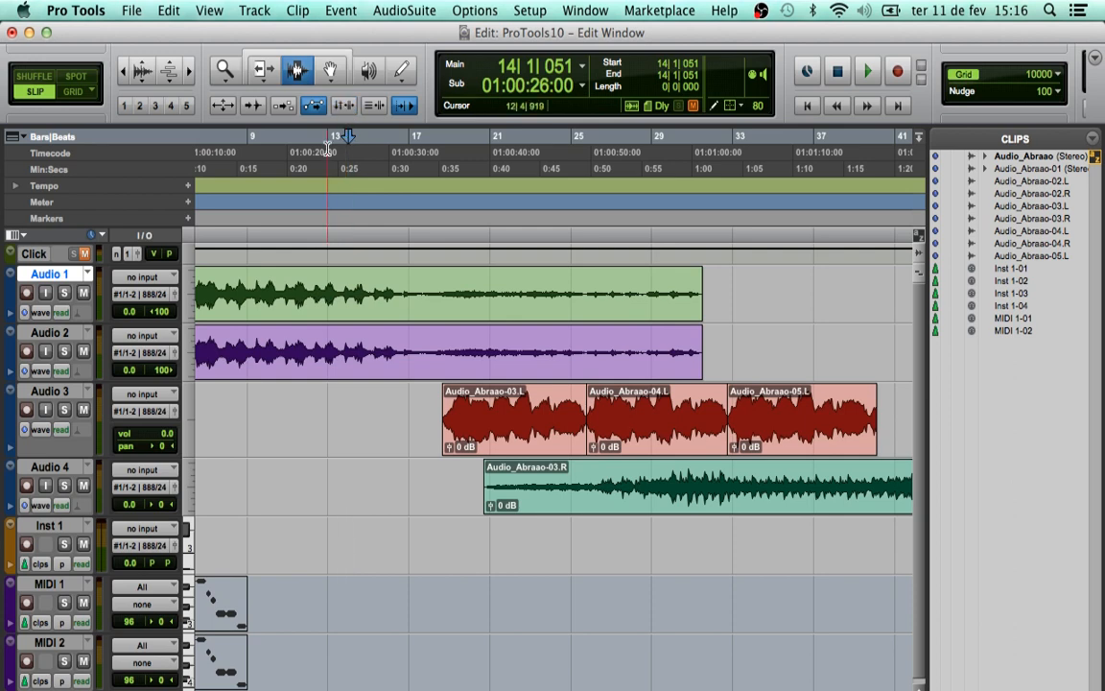
left_click_drag(251, 142, 687, 154)
left_click_drag(754, 153, 784, 152)
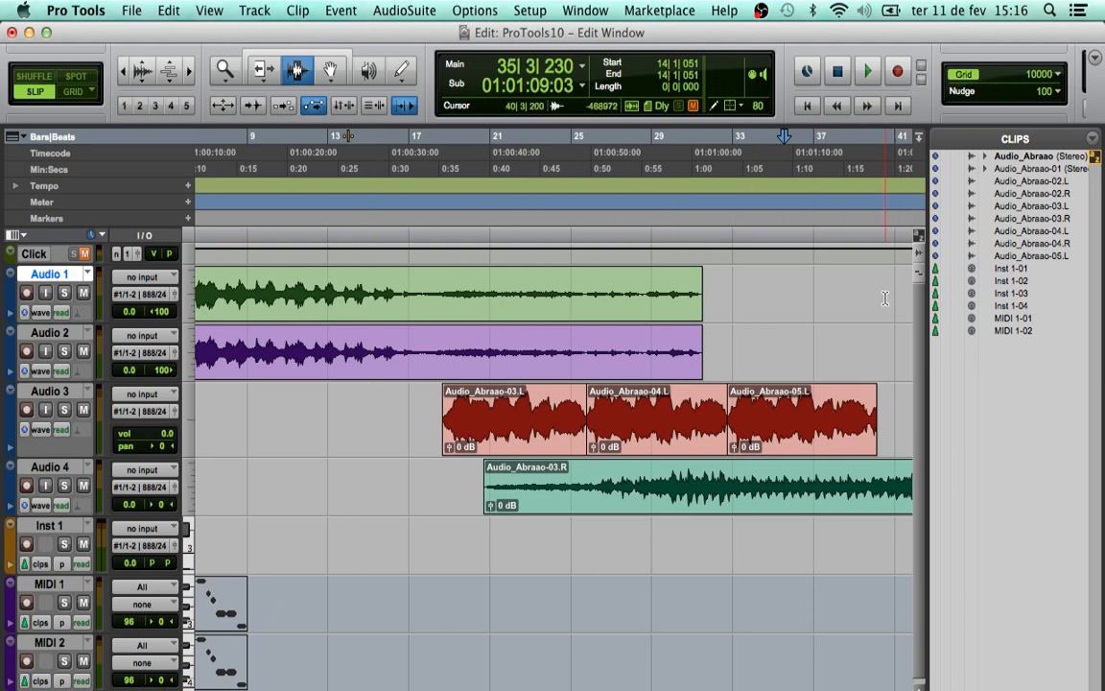
Place the edit cursor on Audio 2 at 35|4|253, and play briefly from the separate timeline insertion point.
left_click_drag(348, 136, 459, 136)
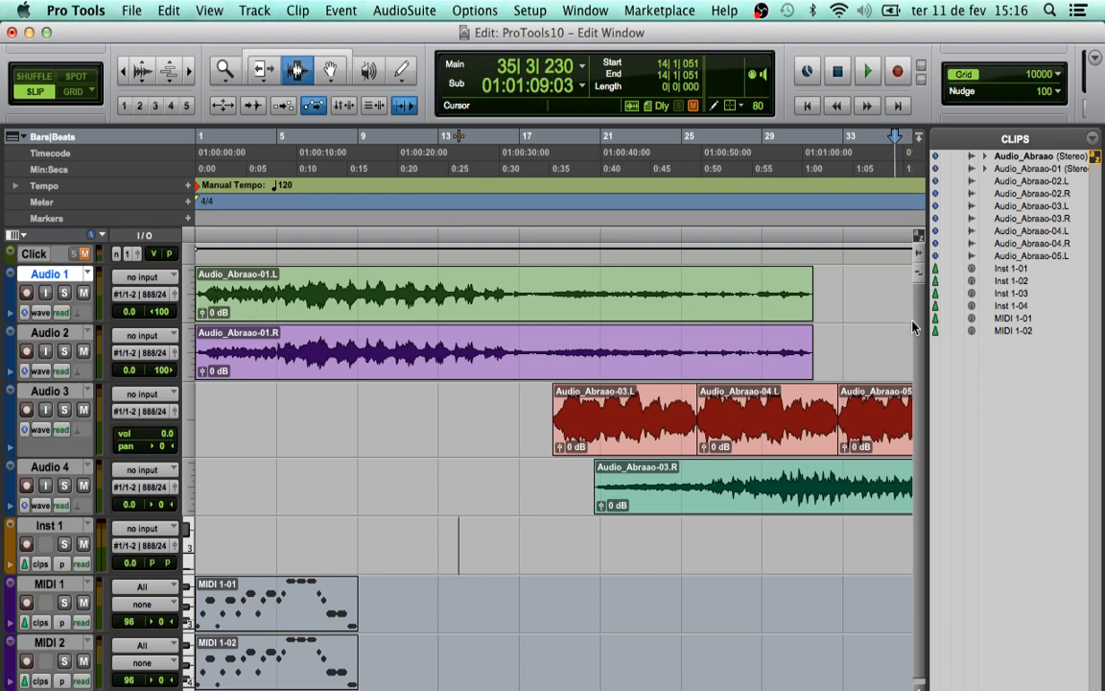
left_click(899, 346)
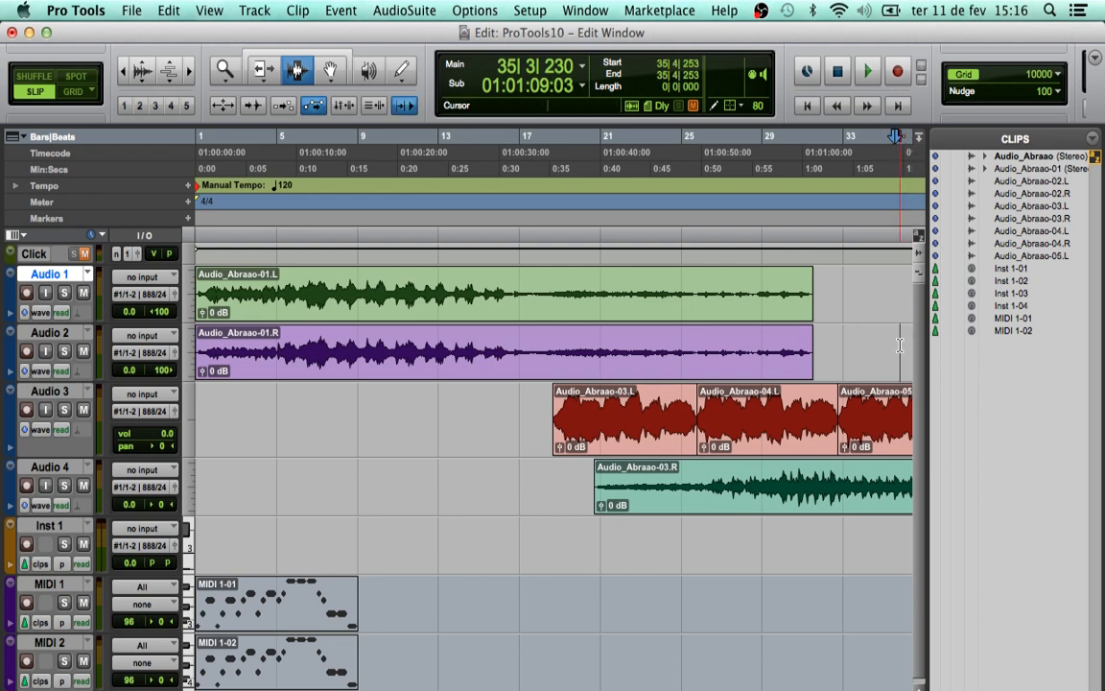
key("space")
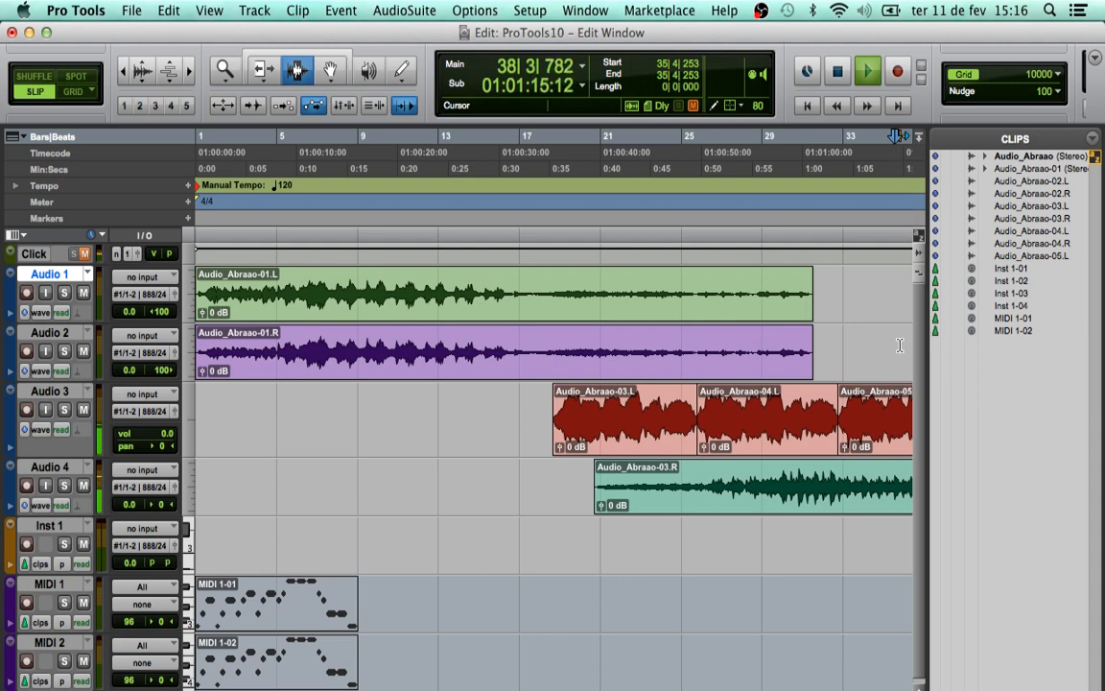
key("space")
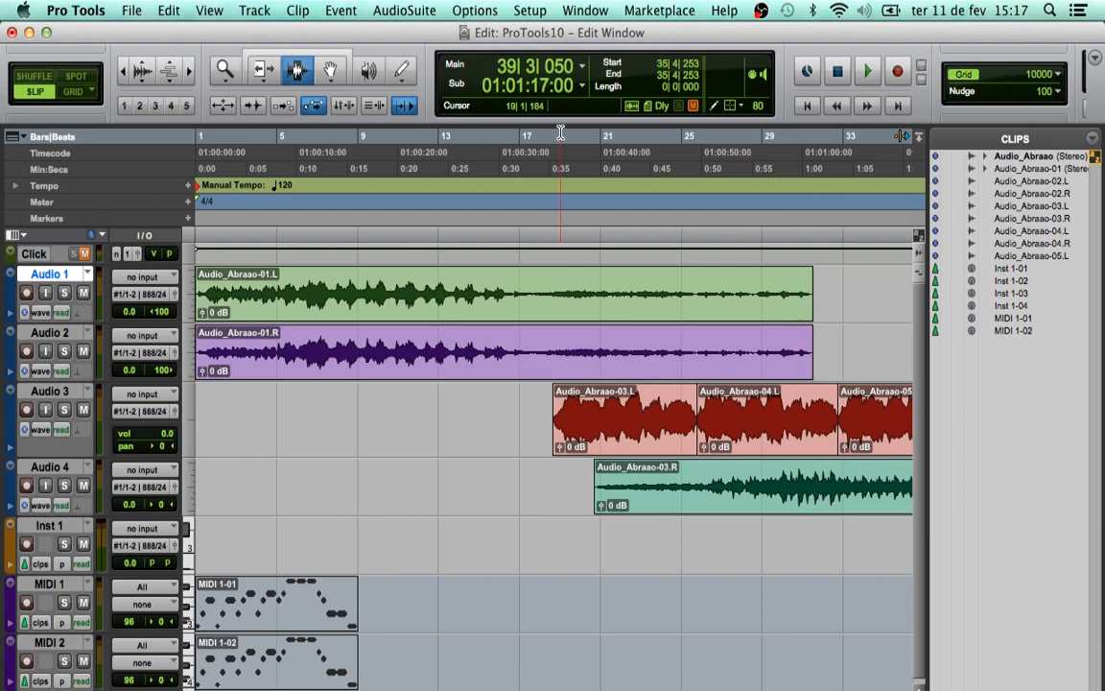
Place the edit cursor on Audio 3 at 16|2|095 and again at 10|4|079, and locate the off-screen playback position.
left_click(505, 411)
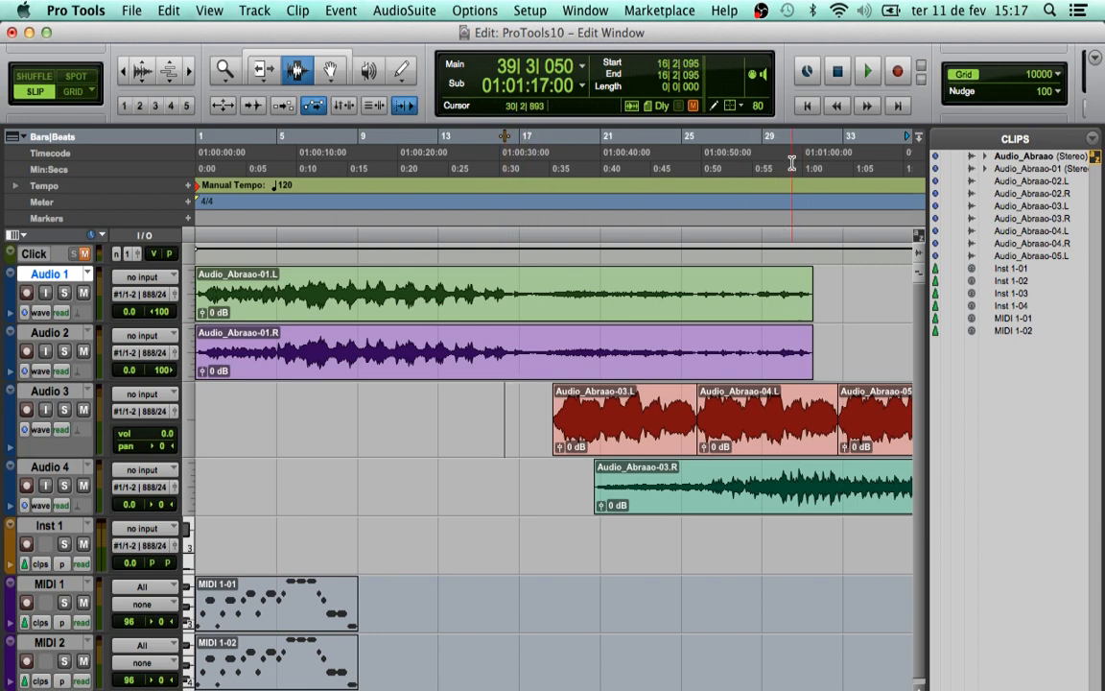
left_click(393, 413)
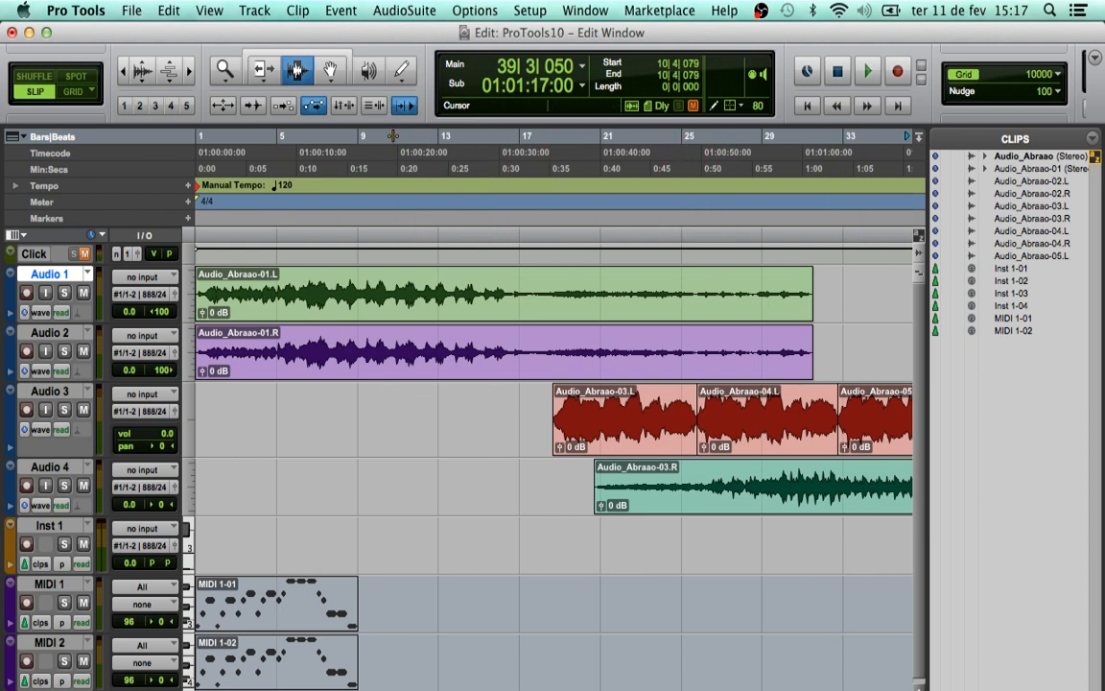
scroll(393, 136, "right", 10)
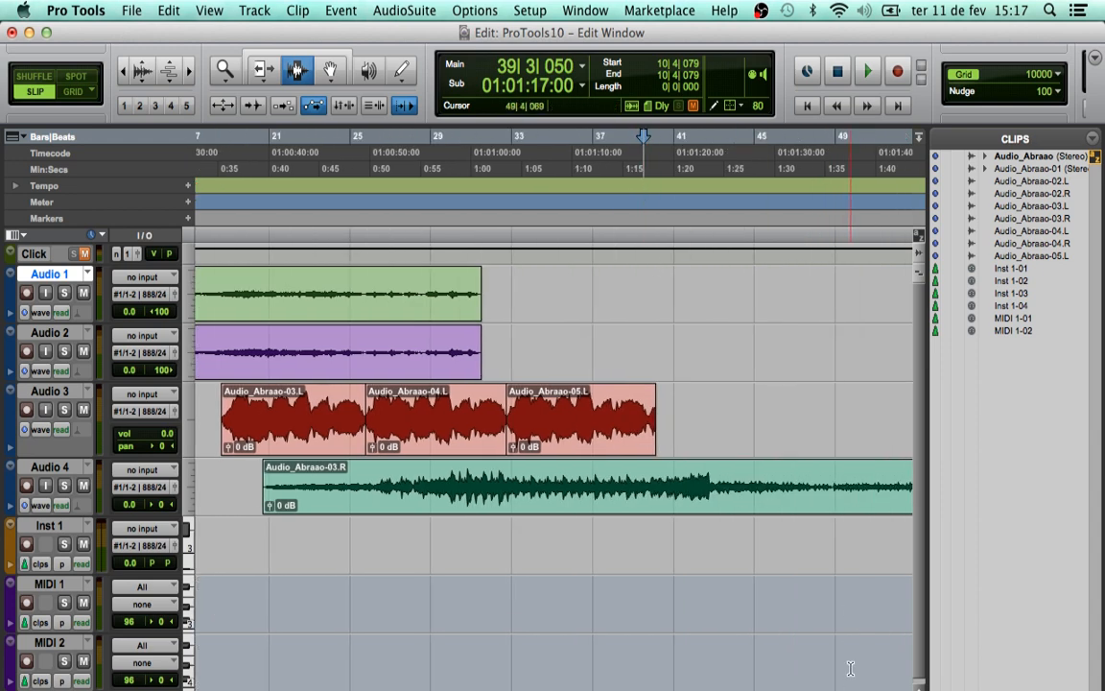
scroll(392, 137, "left", 8)
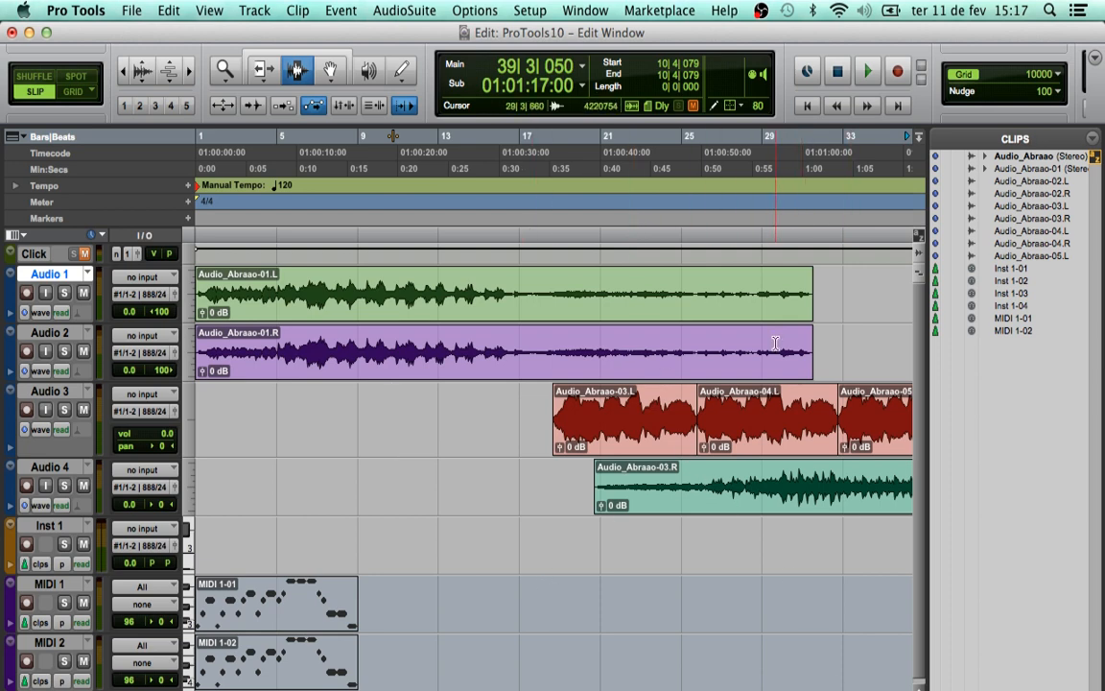
left_click(909, 141)
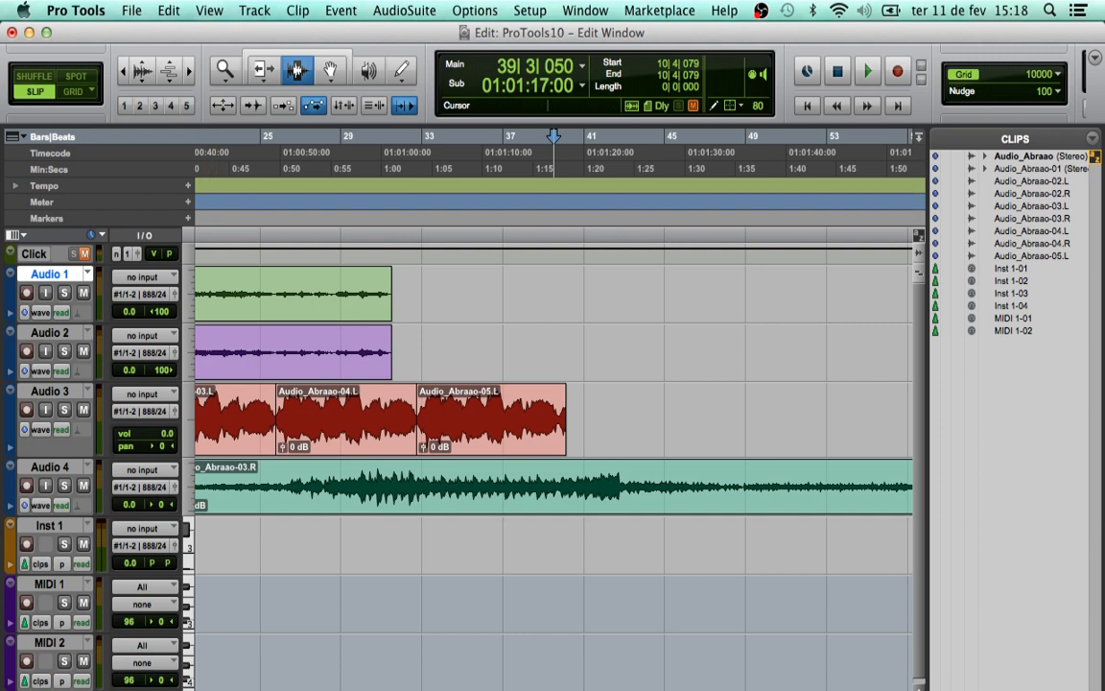
scroll(394, 136, "left", 5)
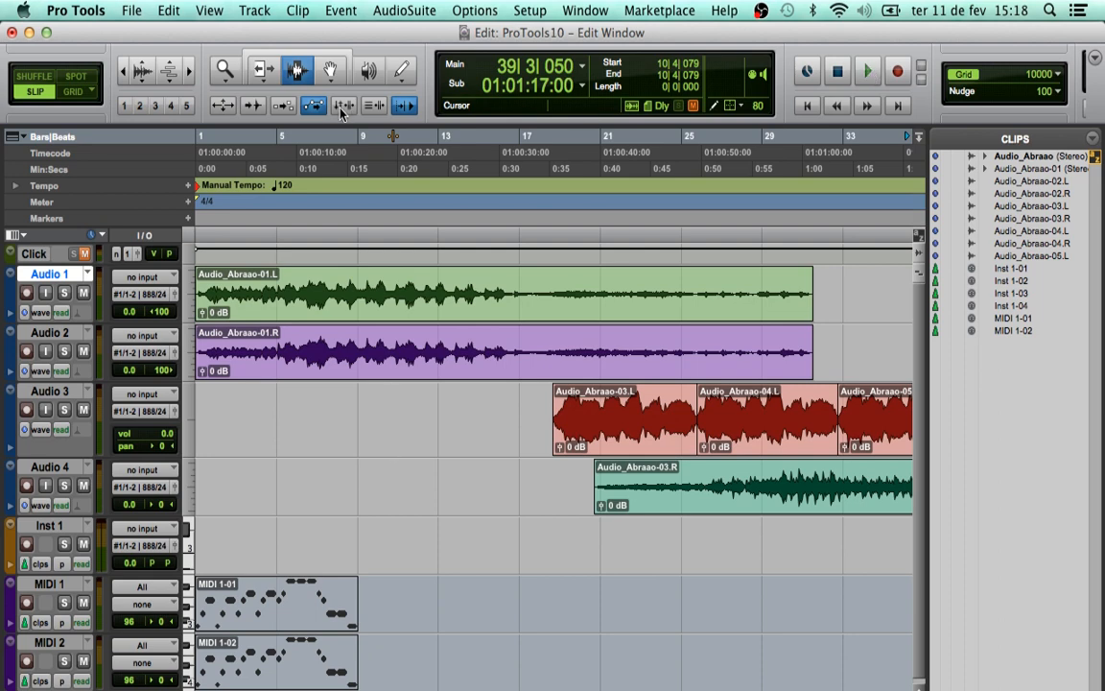
Turn on Link Timeline and Edit Selection, and place the linked cursor on Audio 3 and in the ruler, ending at 12|1|031.
key("space")
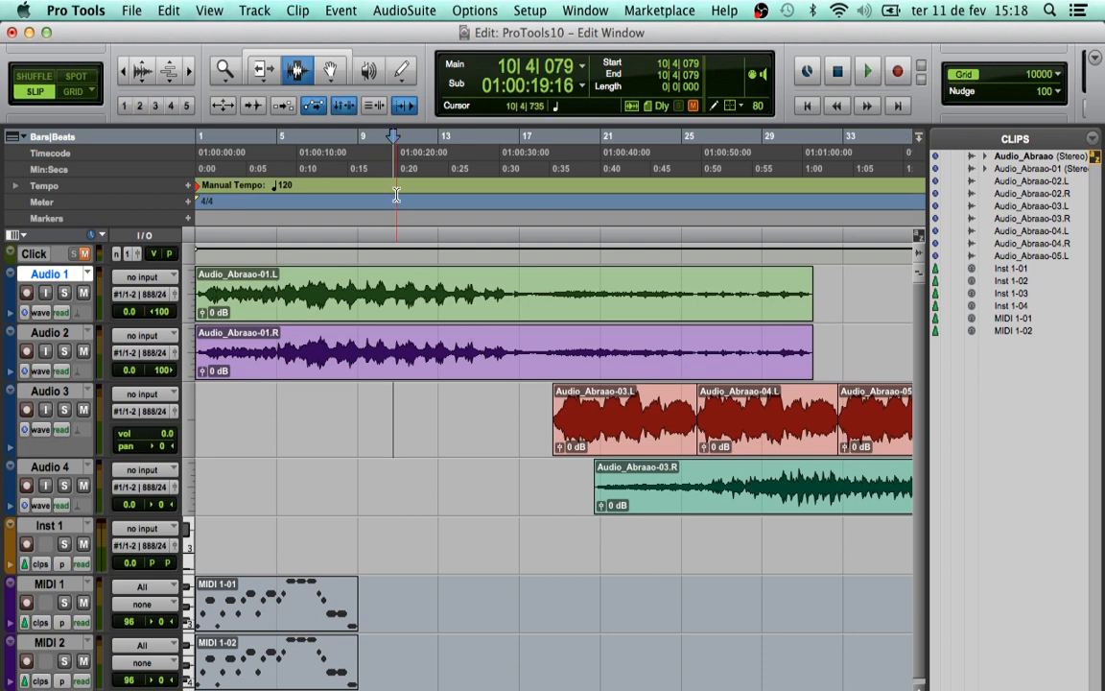
left_click(287, 422)
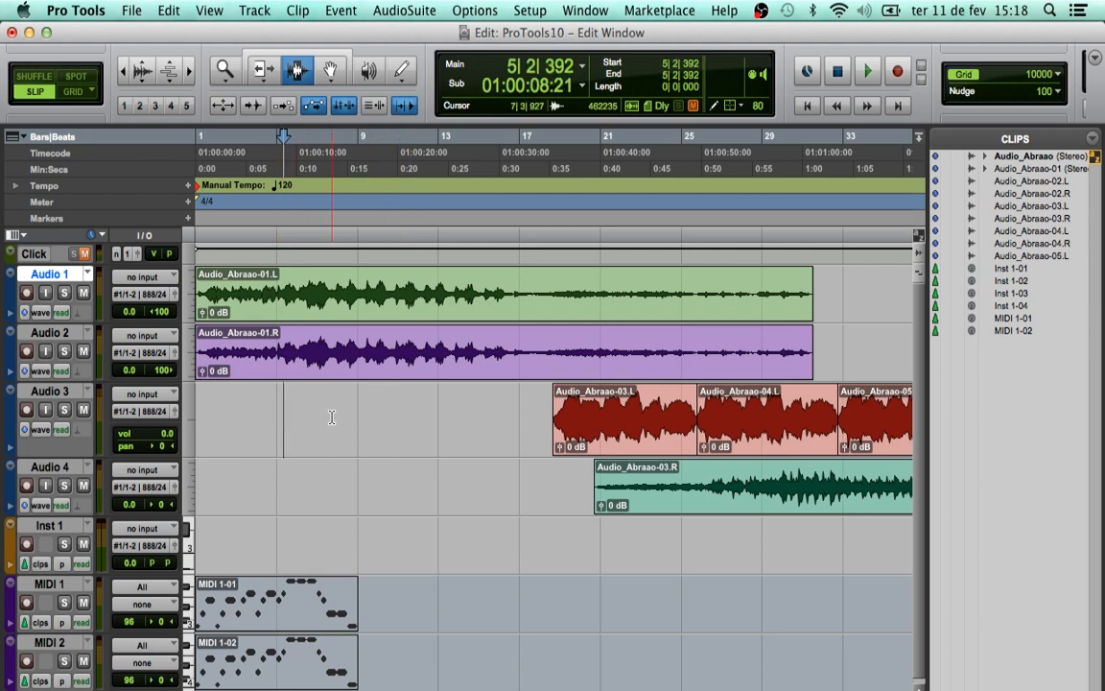
left_click(365, 420)
left_click(419, 148)
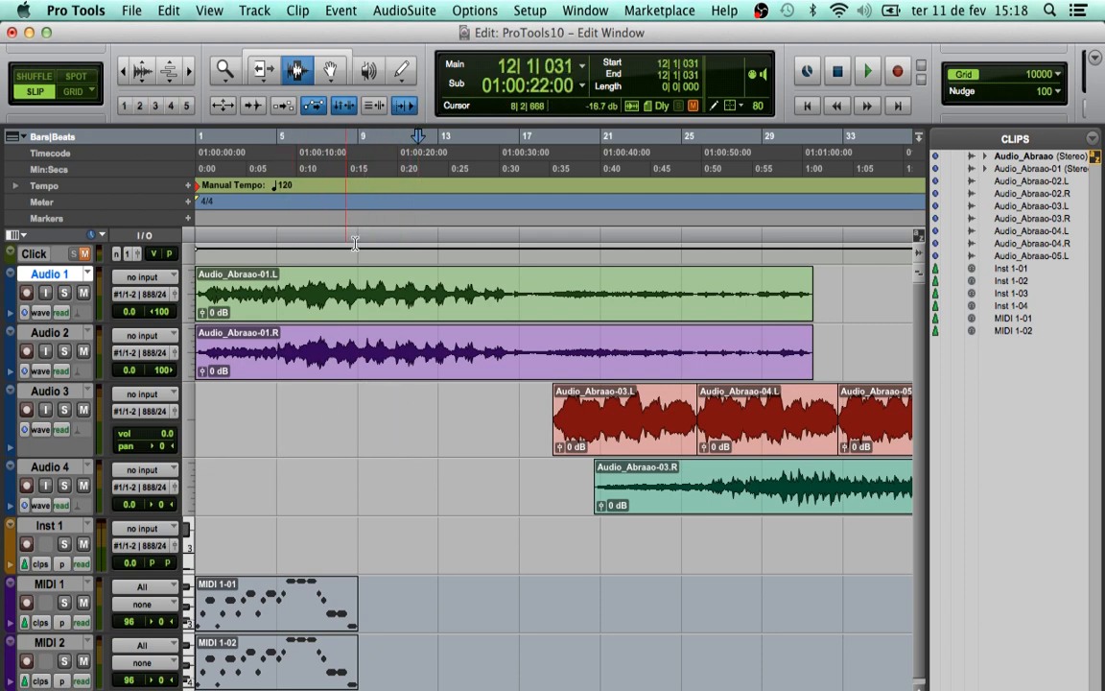
Play briefly from 12|1|031 and stop, and repeat with the cursor placed on Audio 3 at 6|1|952.
left_click(867, 73)
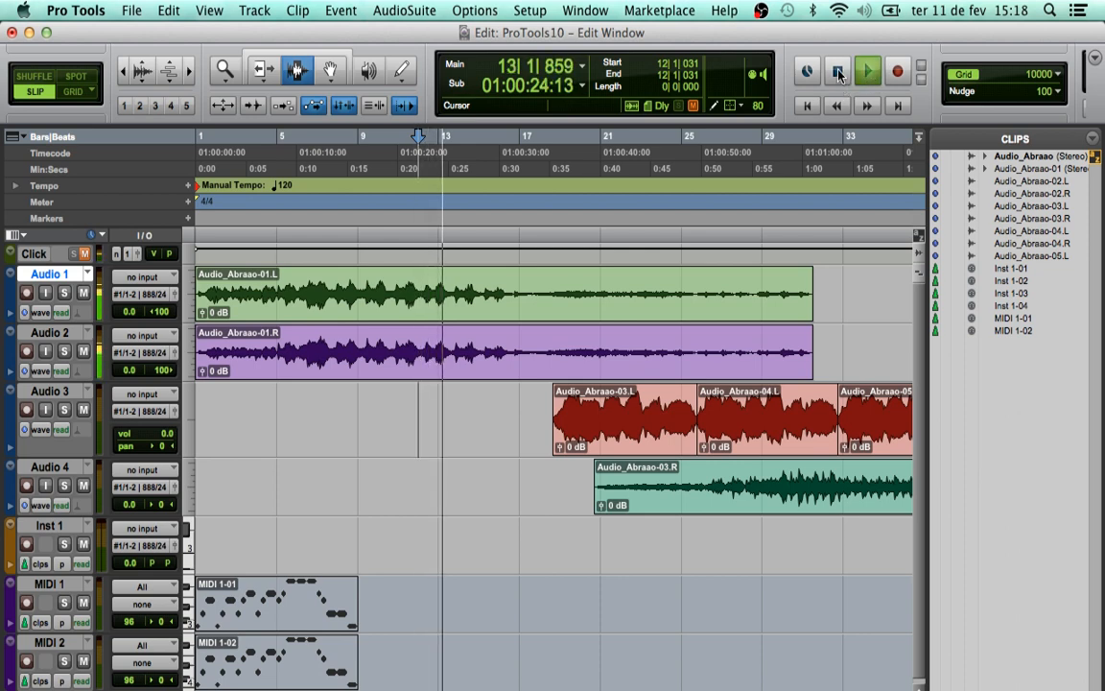
left_click(837, 74)
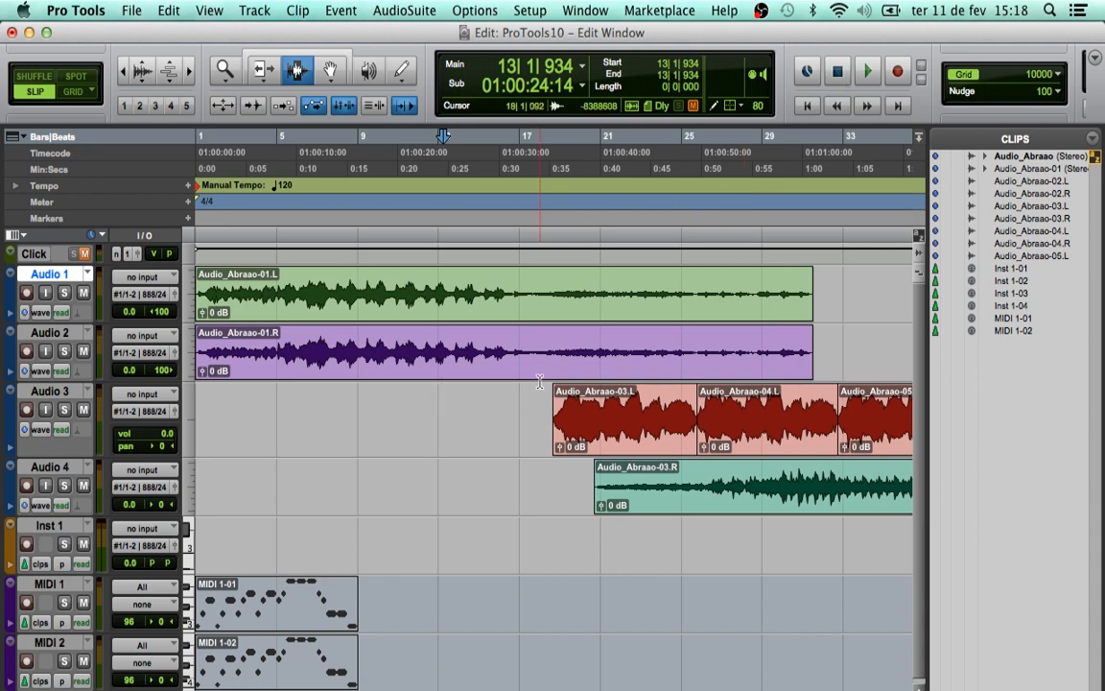
left_click(303, 432)
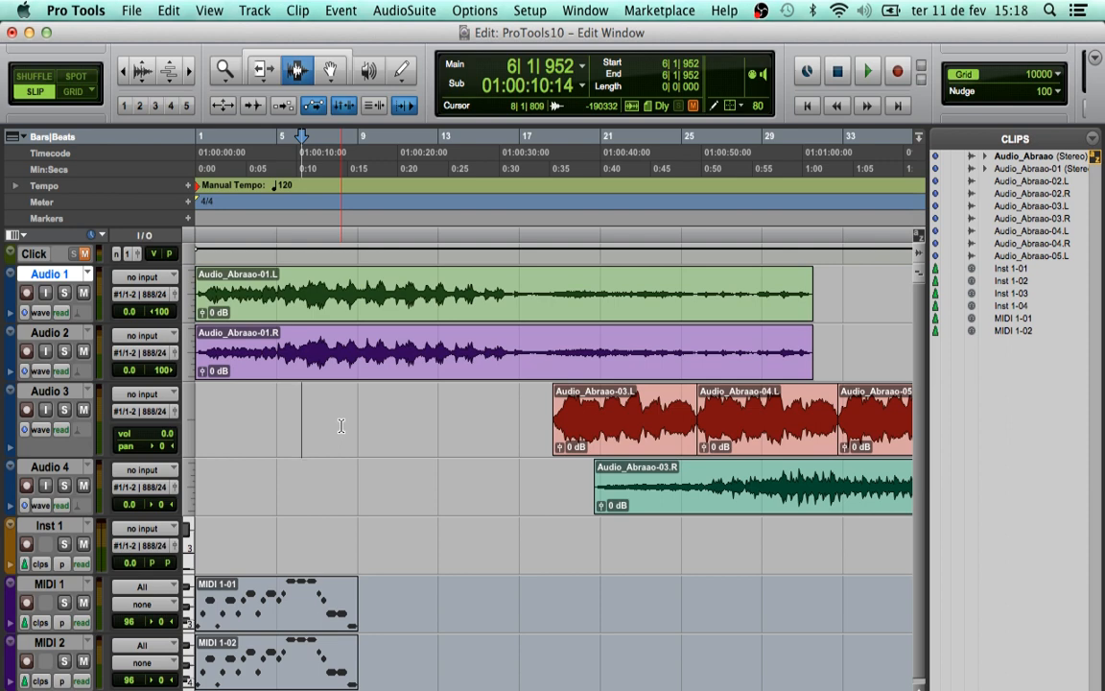
key("space")
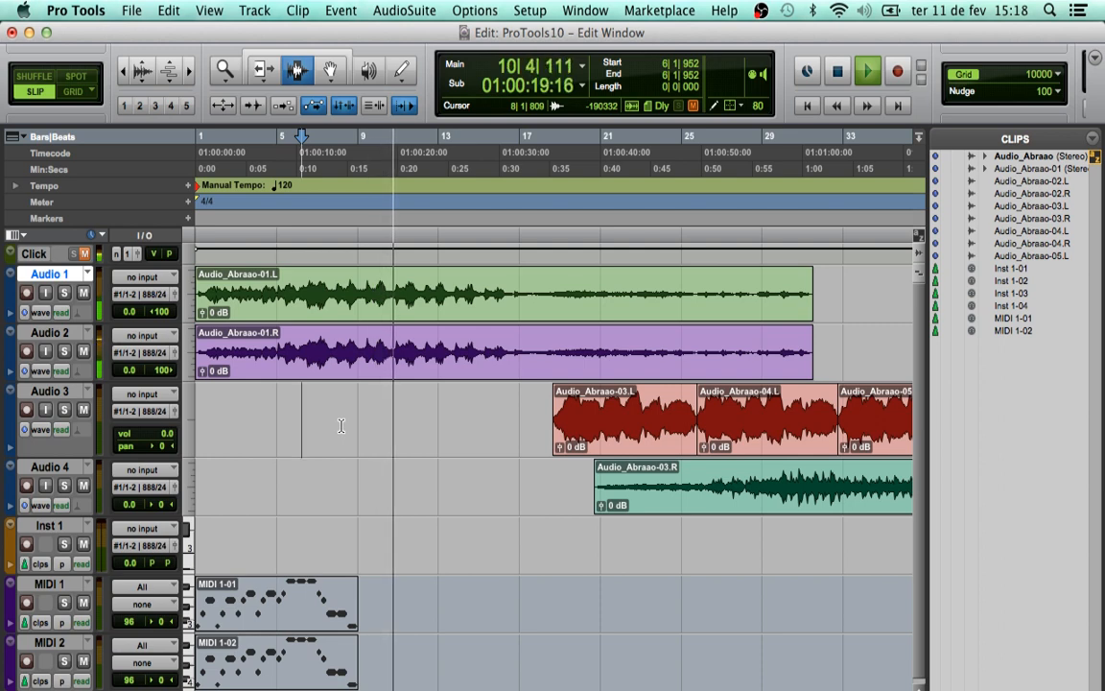
key("space")
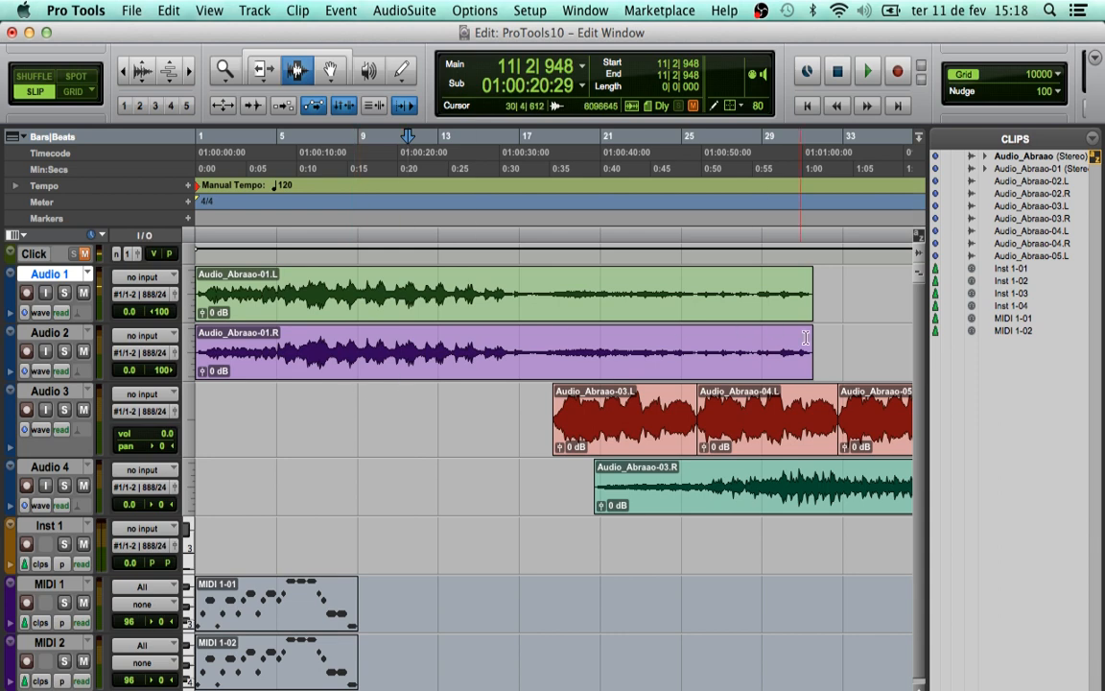
With the cursor on Audio 2 at 35|3|886, set Edit Window Scrolling to After Playback, and play past the visible area and stop.
left_click(897, 352)
key("n")
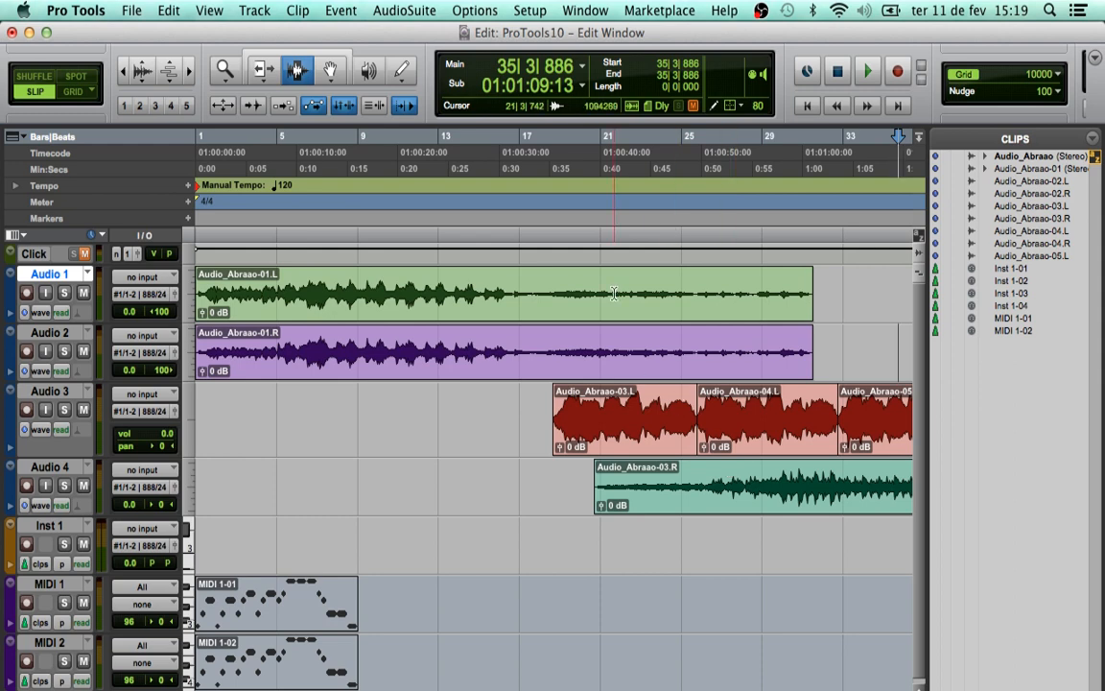
left_click(479, 12)
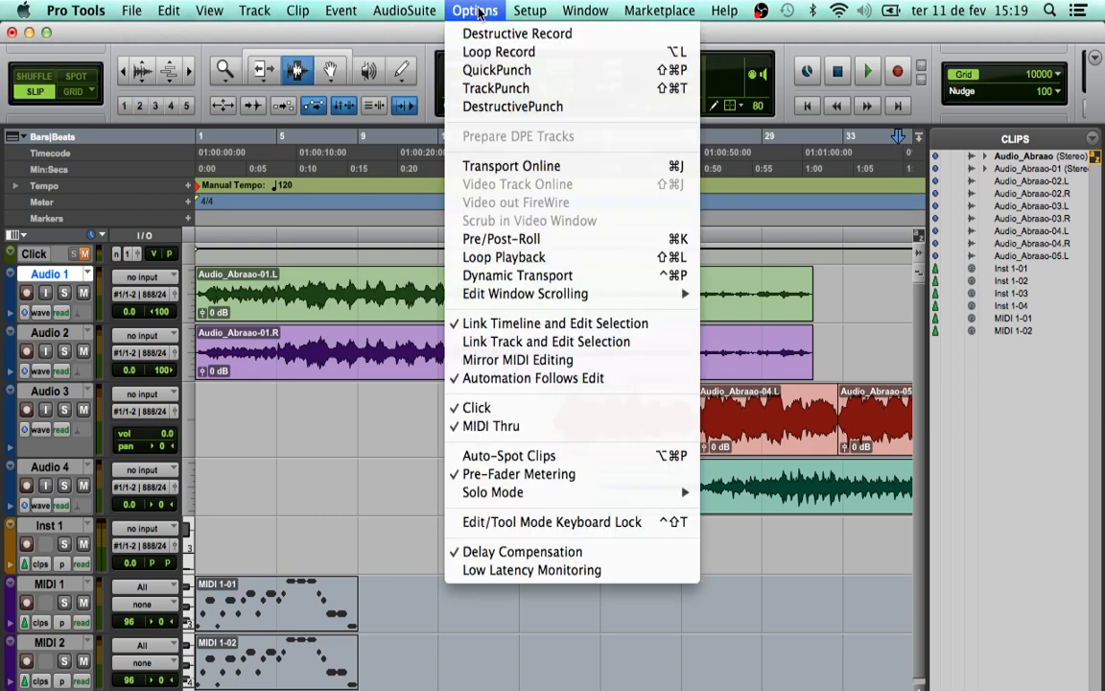
mouse_move(505, 294)
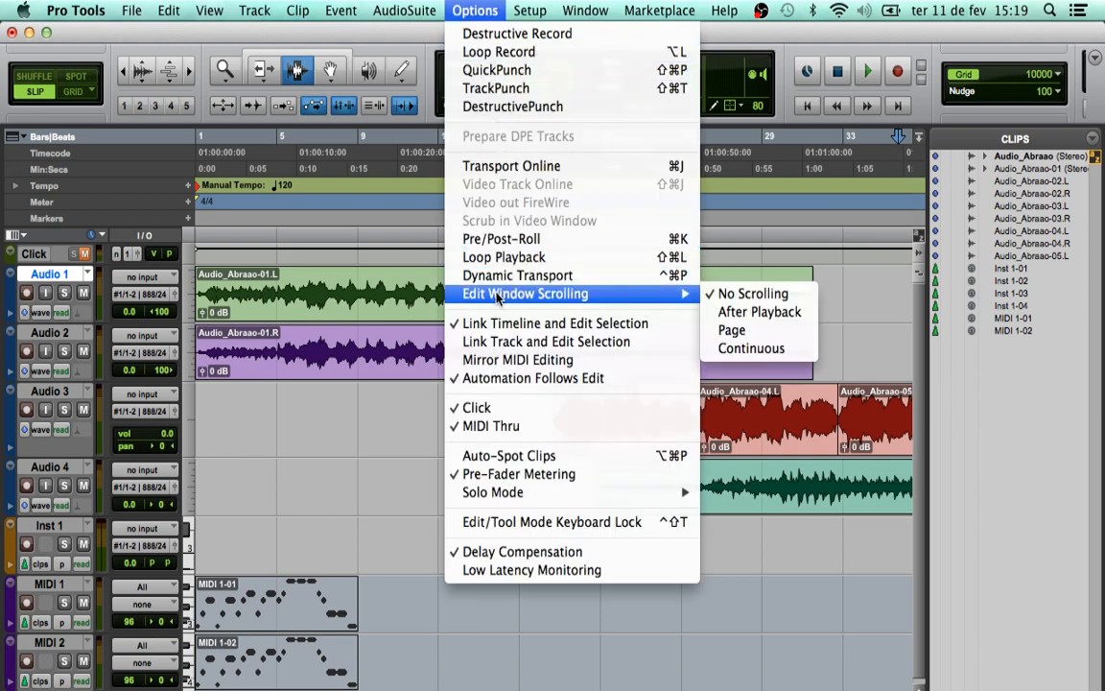
left_click(734, 316)
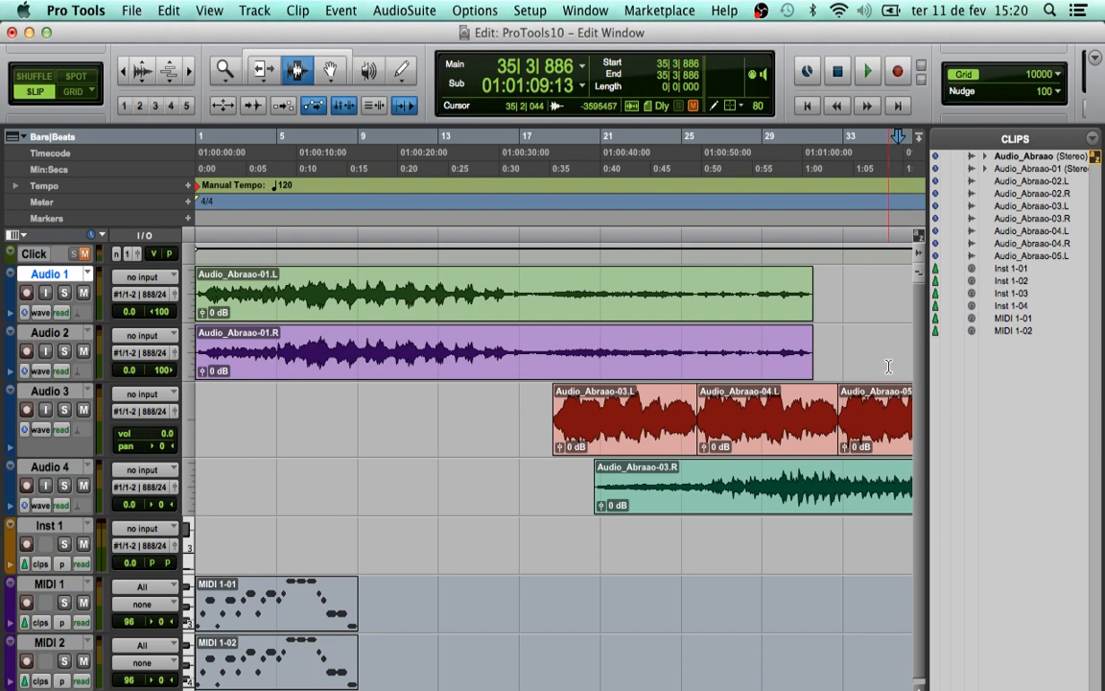
key("space")
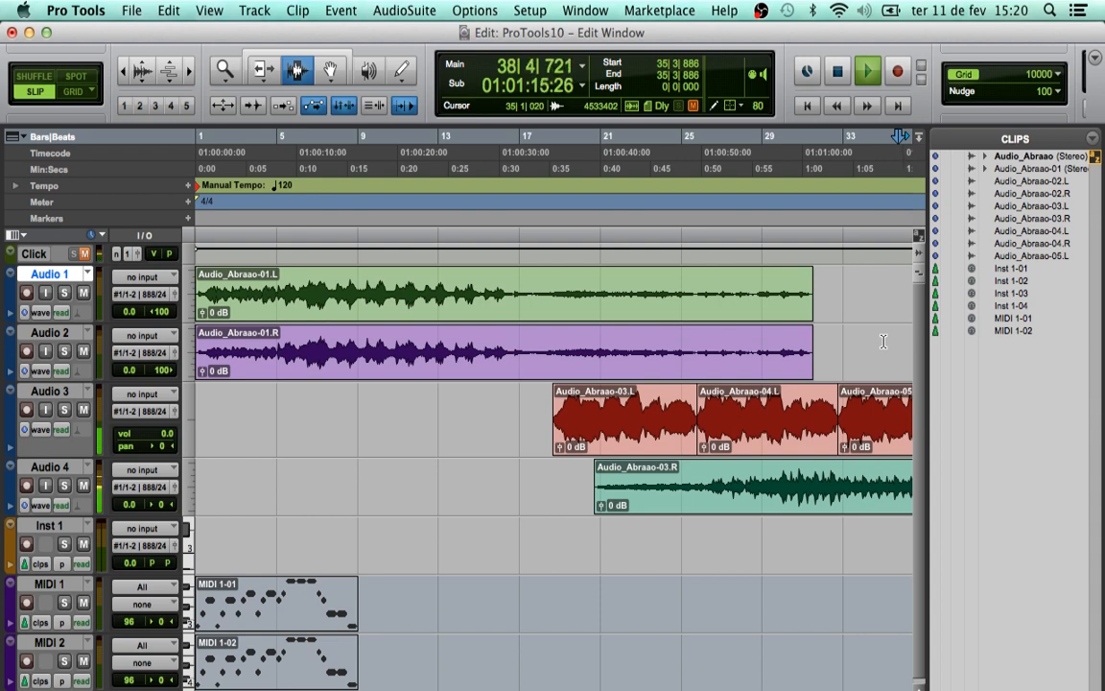
key("space")
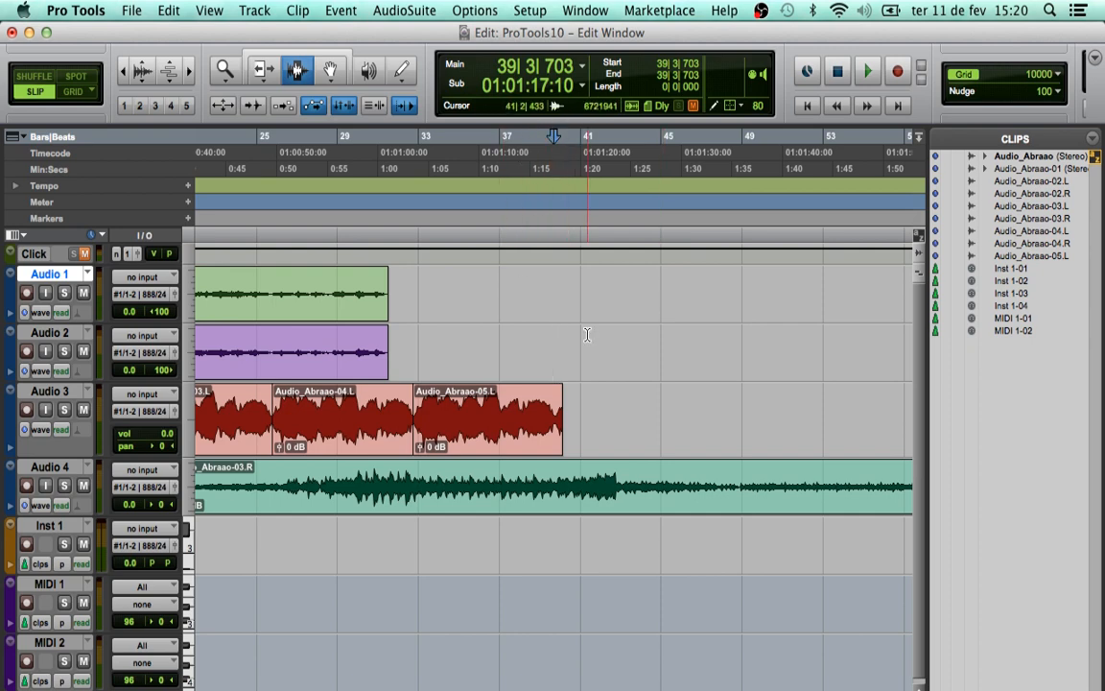
Return to the start of the session and set Edit Window Scrolling to Page.
key("Return")
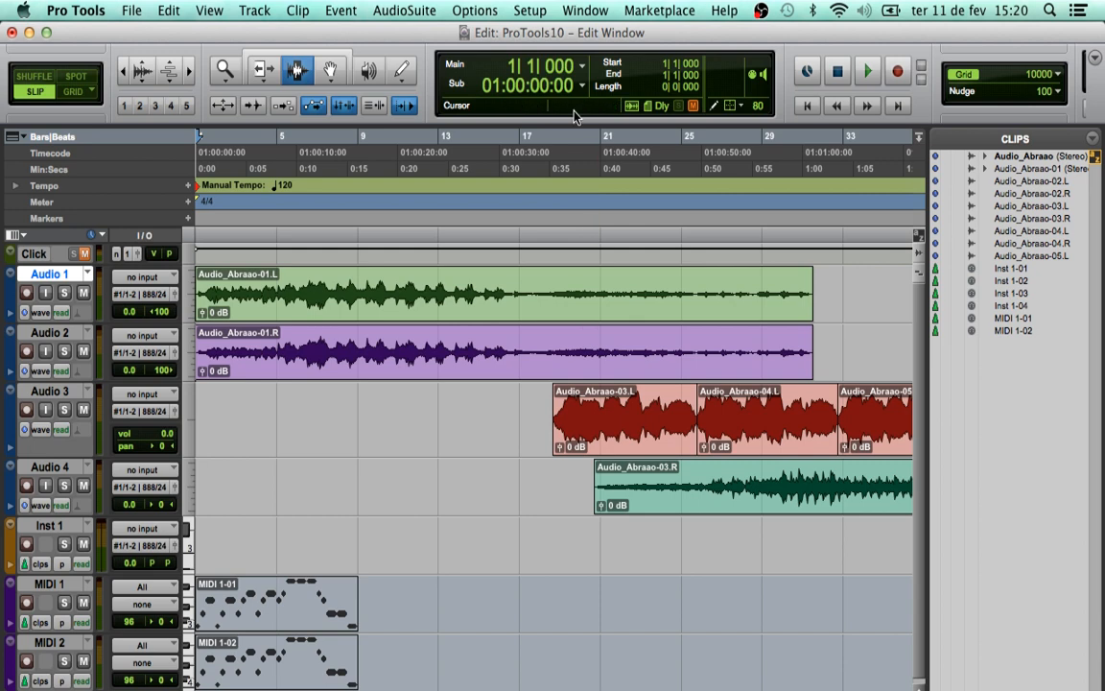
left_click(473, 11)
mouse_move(492, 293)
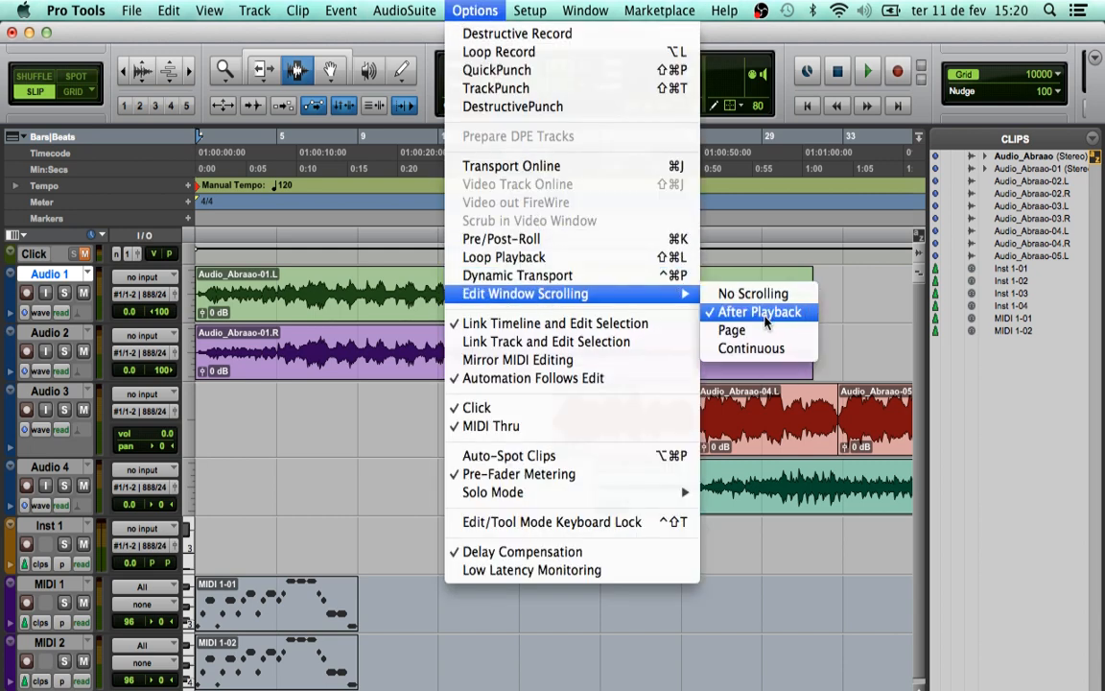
left_click(737, 332)
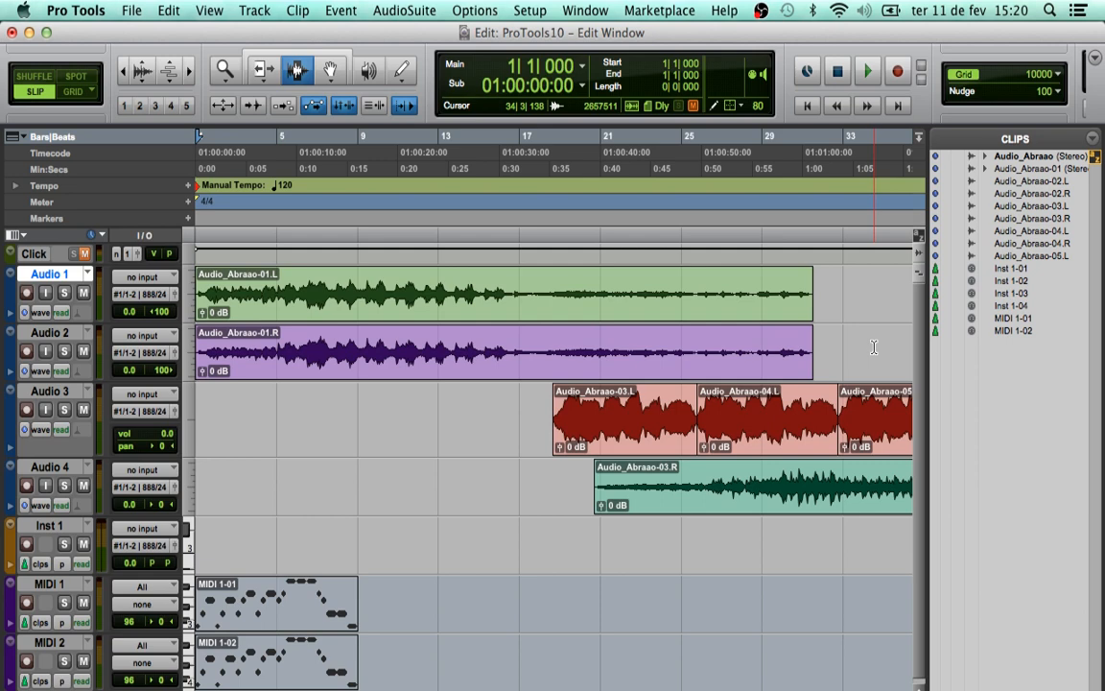
Place the cursor on Audio 2 at 35|1|512, play past the visible area and stop, and return to the session start.
left_click(884, 340)
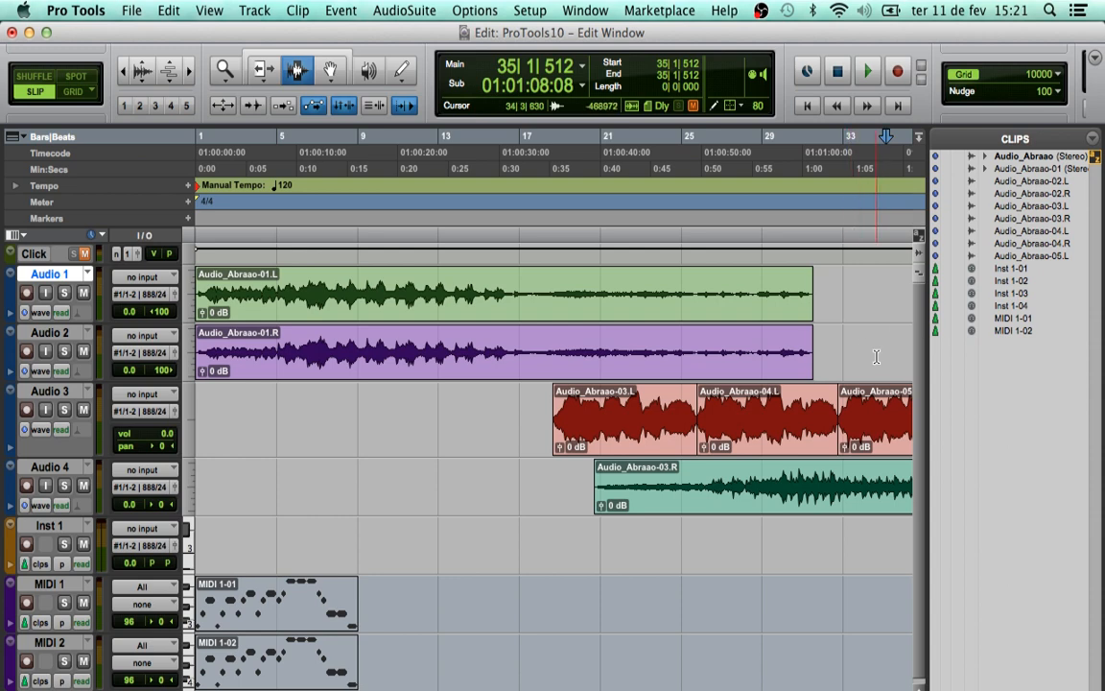
key("space")
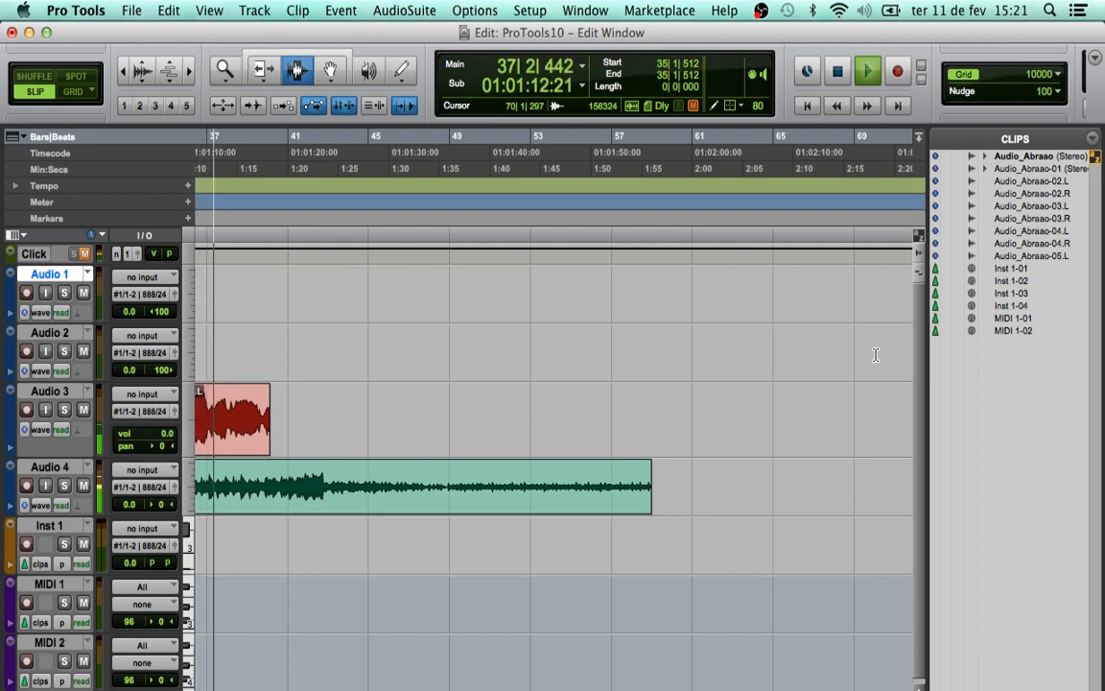
key("space")
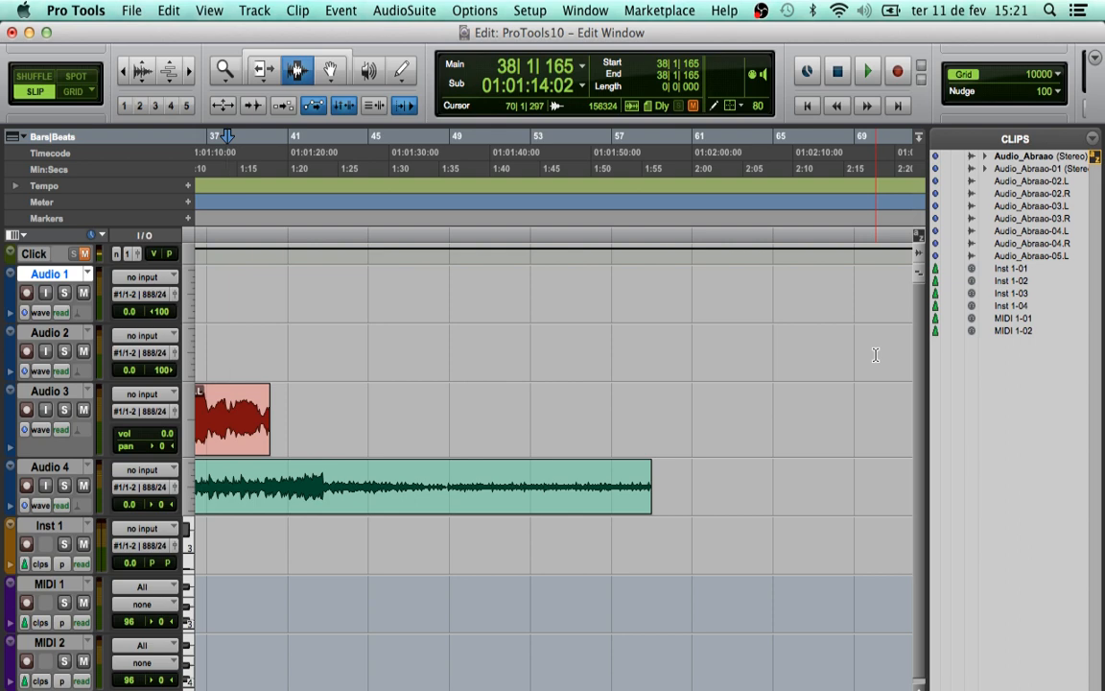
key("Return")
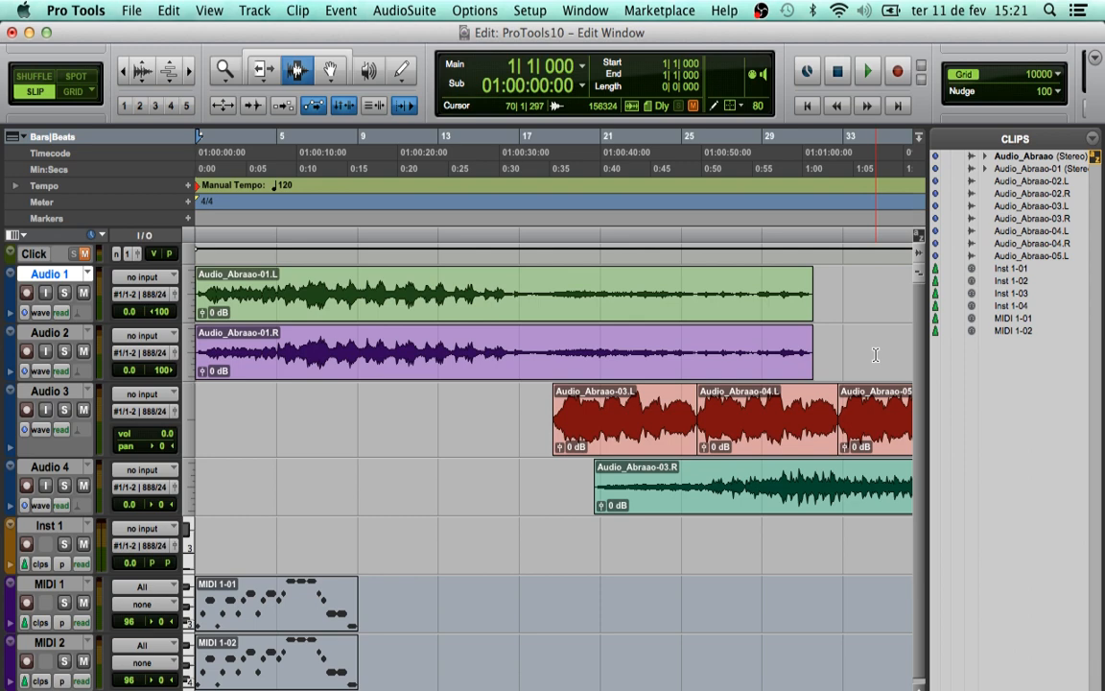
Set Edit Window Scrolling to Continuous, play from the session start, and stop at about bar 6.
scroll(875, 384, "right", 10)
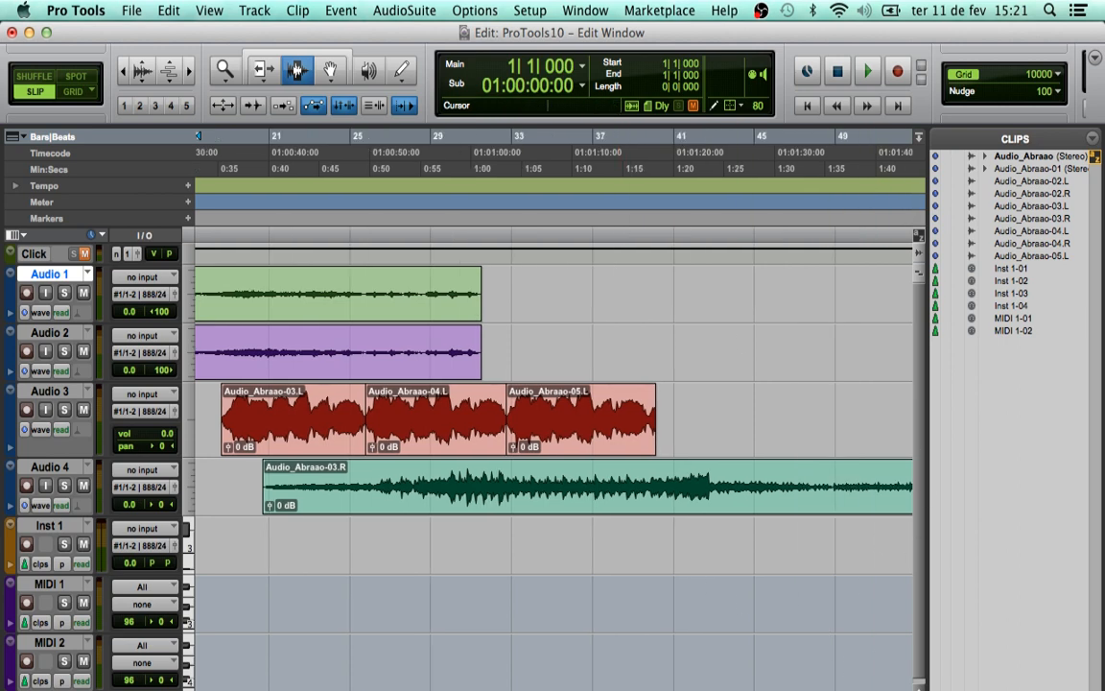
scroll(554, 403, "left", 6)
scroll(595, 303, "left", 4)
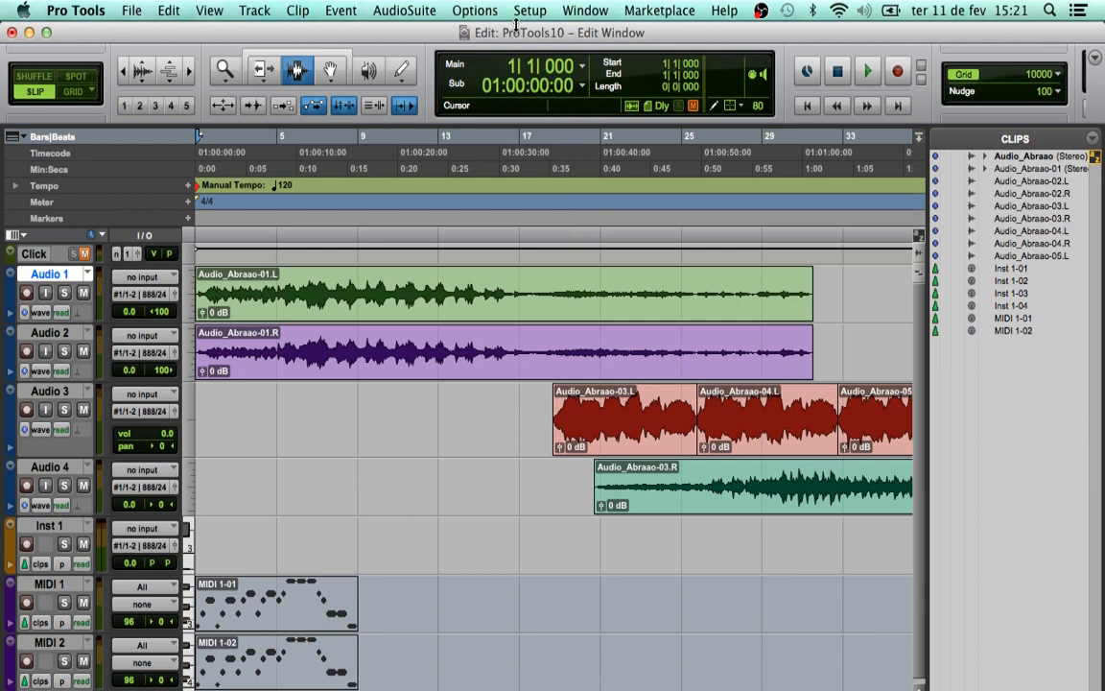
left_click(476, 10)
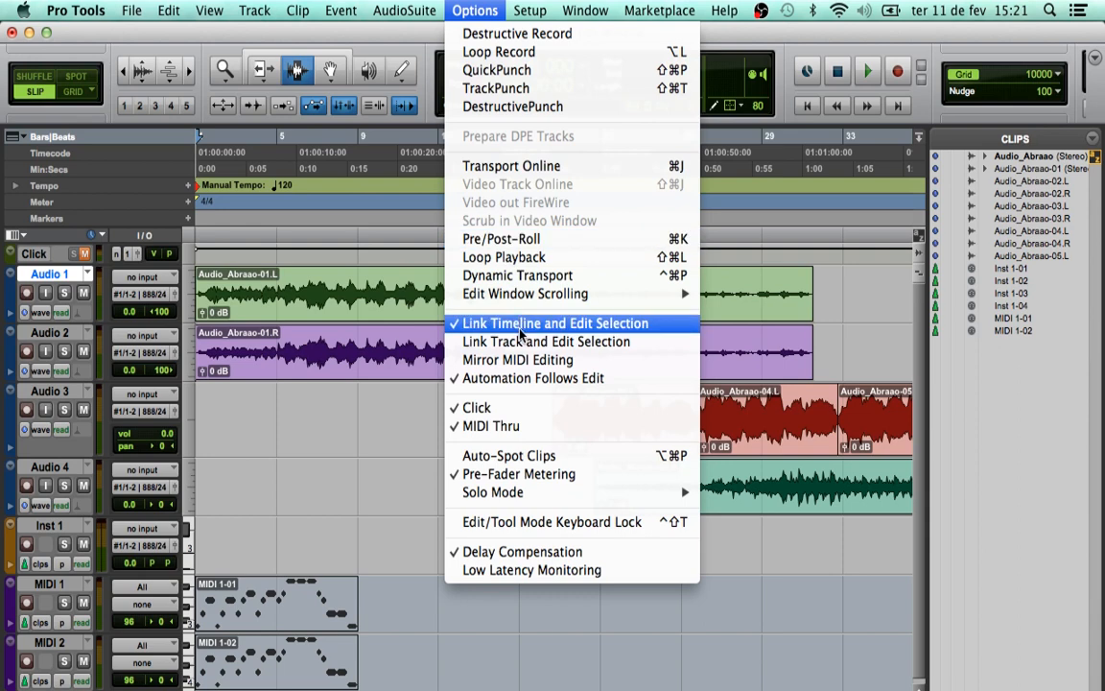
mouse_move(595, 293)
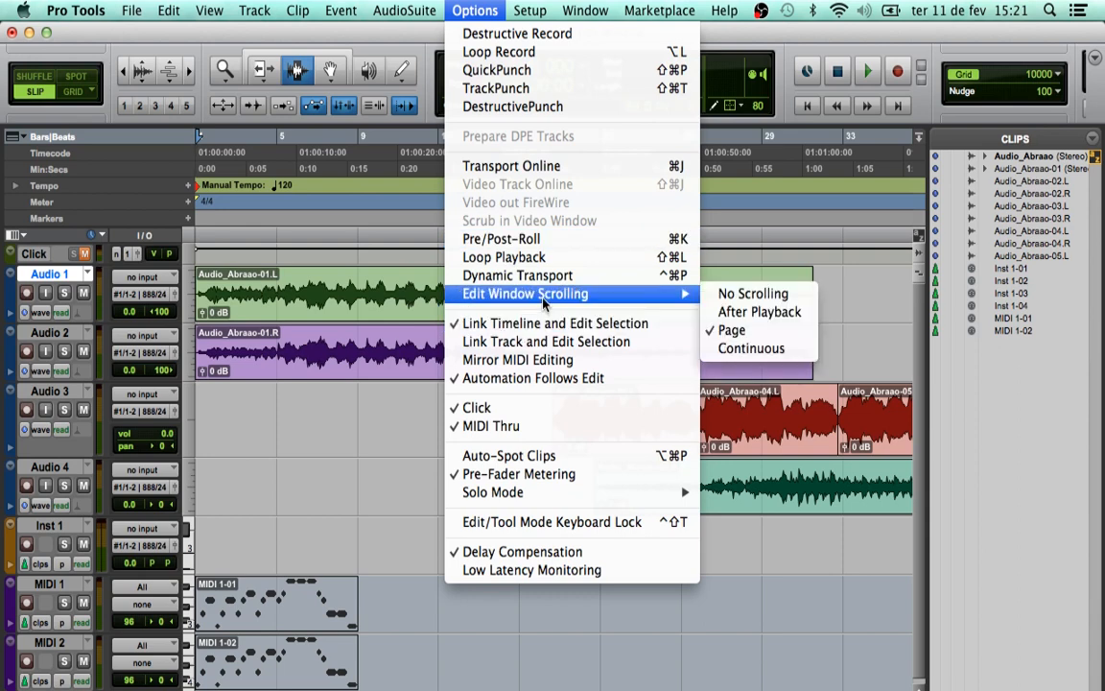
left_click(744, 355)
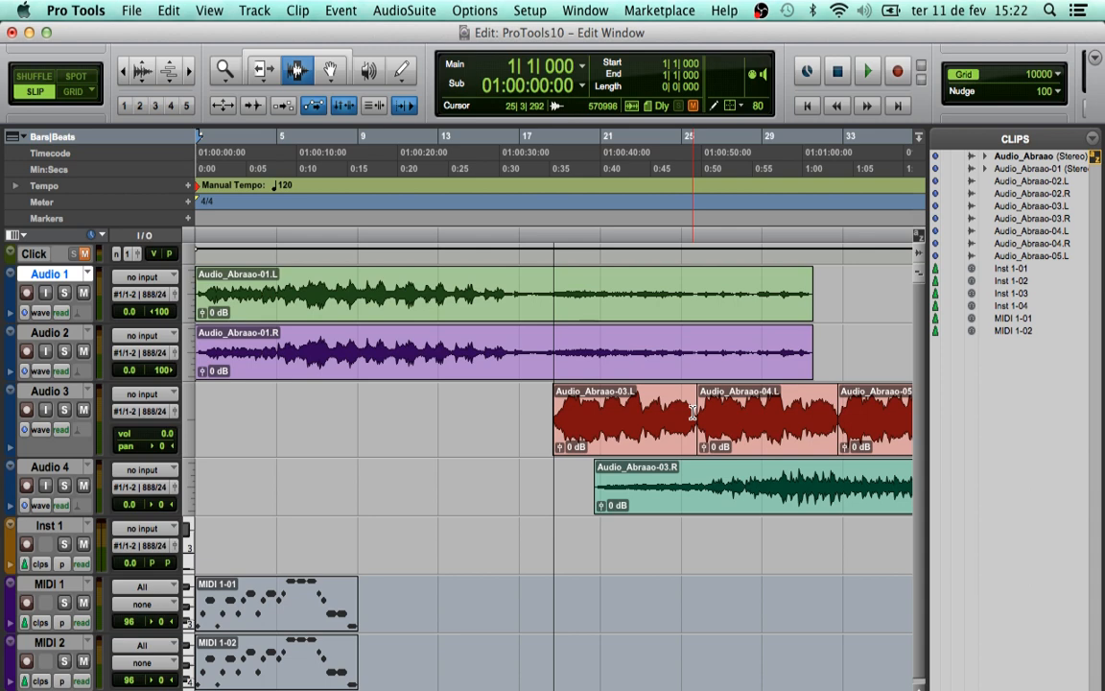
key("space")
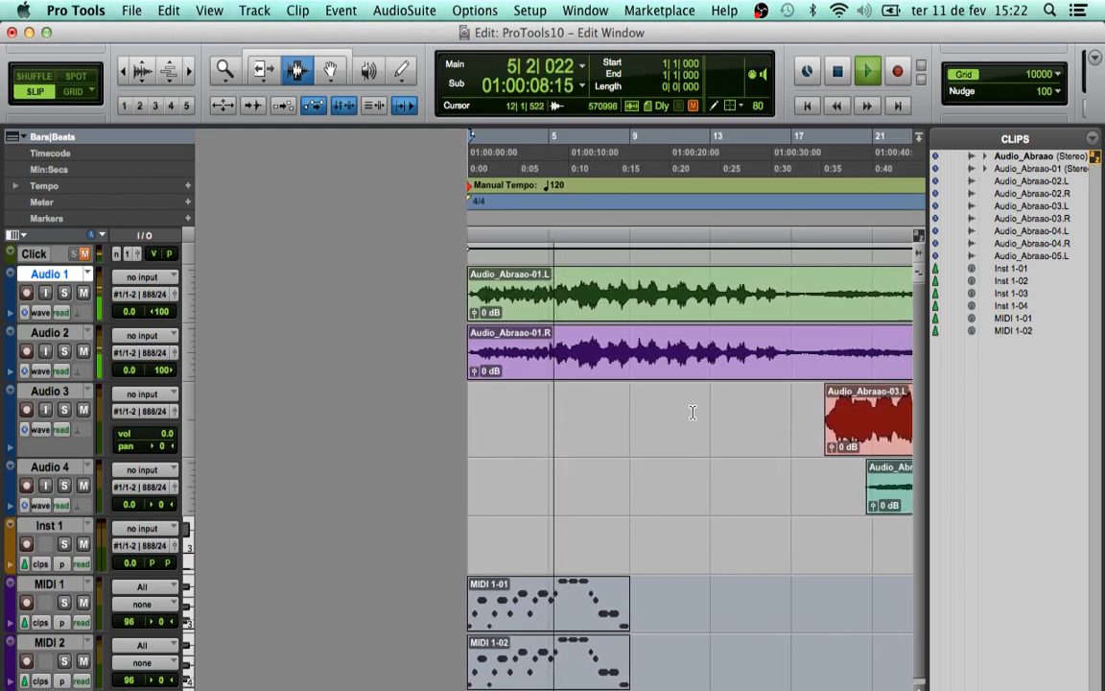
key("space")
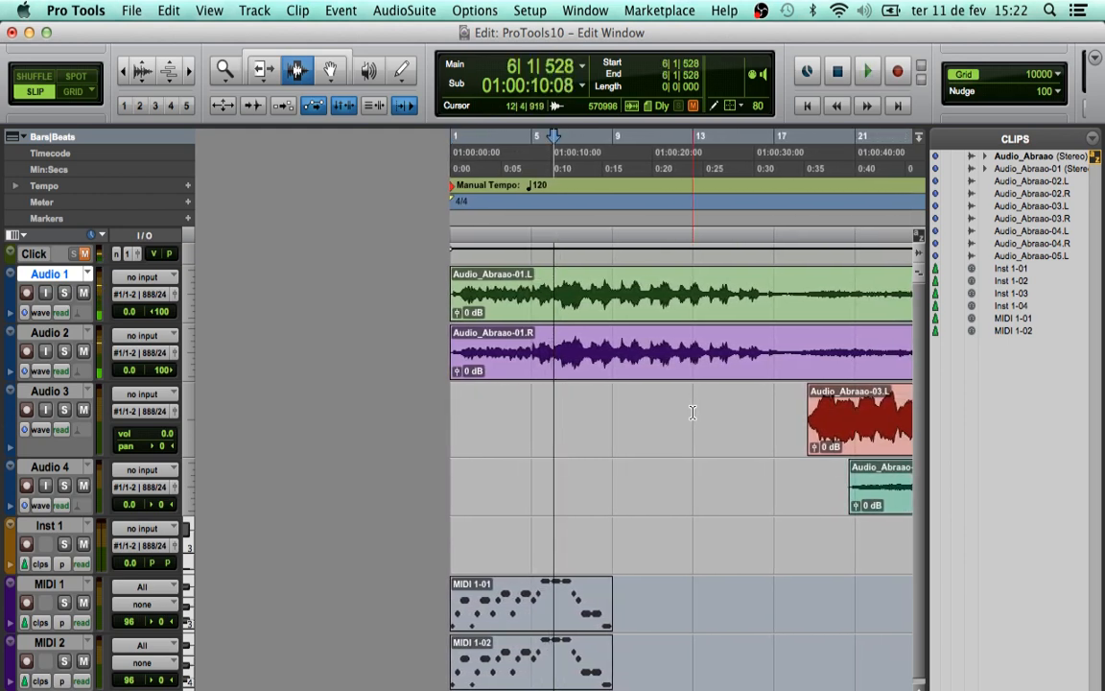
Switch Edit Window Scrolling from Continuous back to Page.
left_click(474, 11)
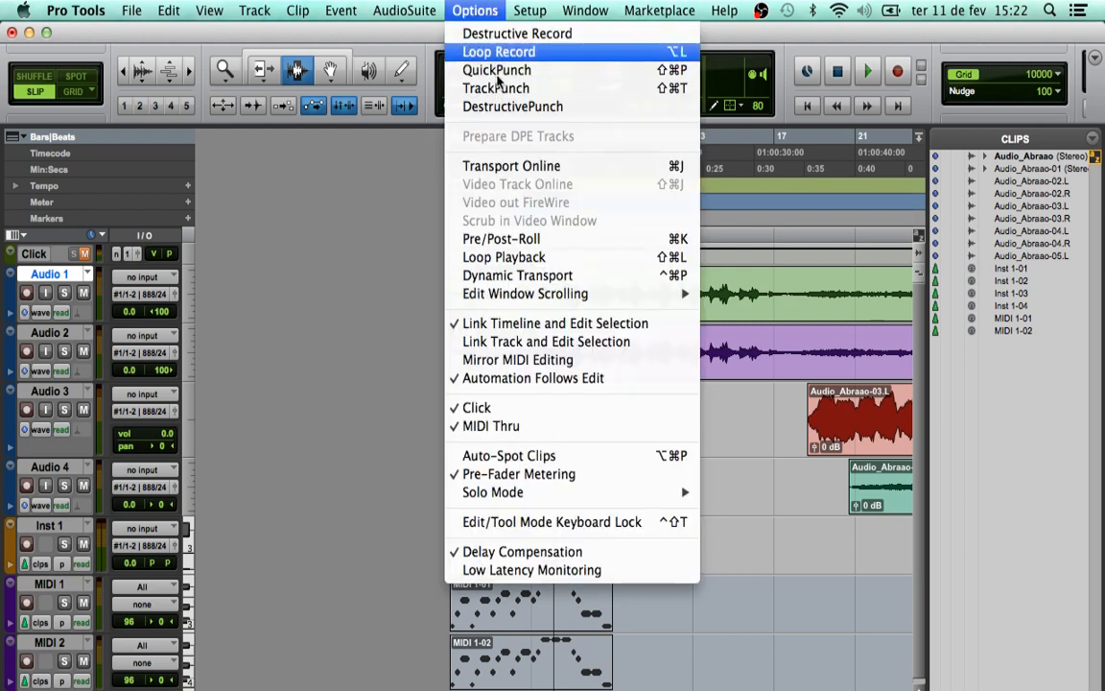
mouse_move(542, 301)
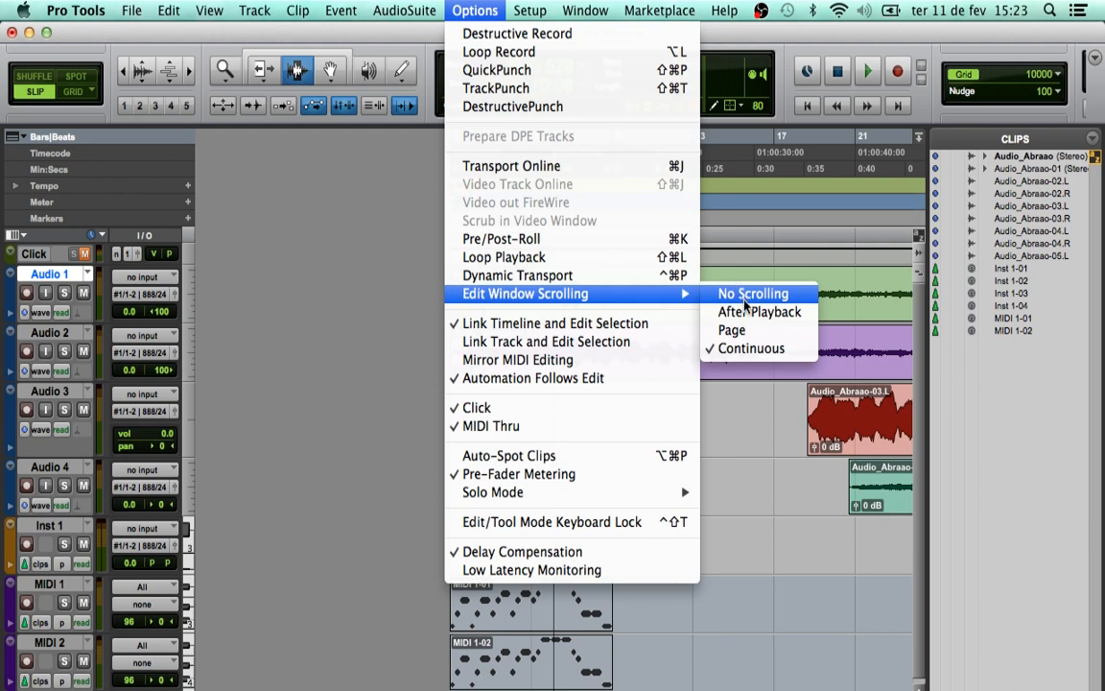
left_click(733, 330)
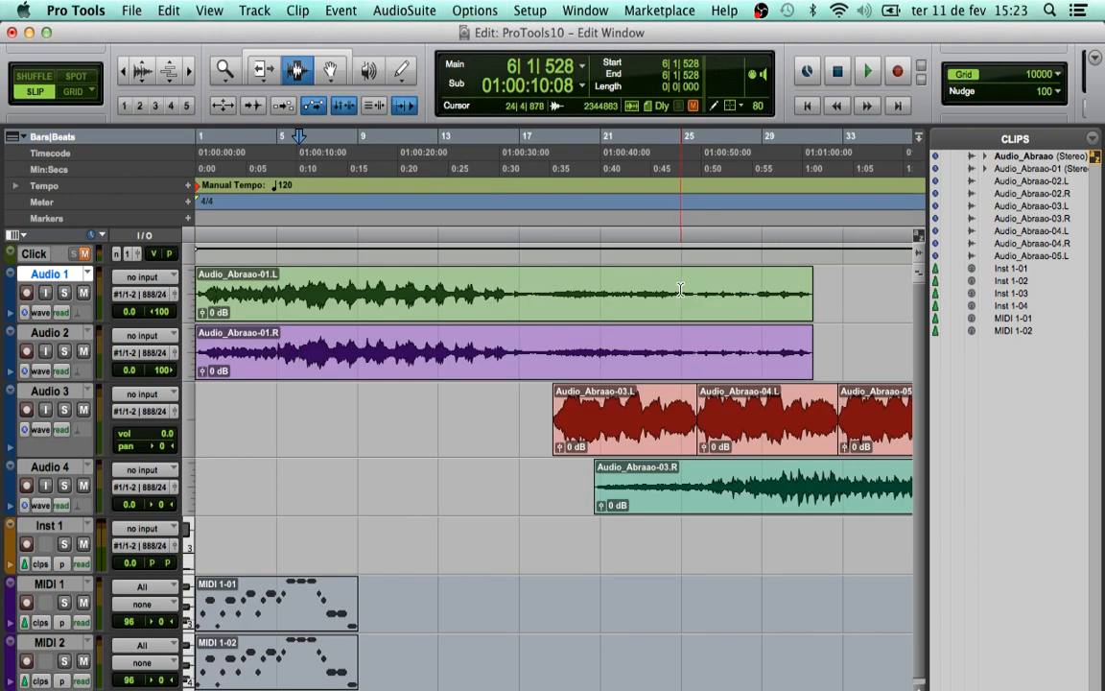